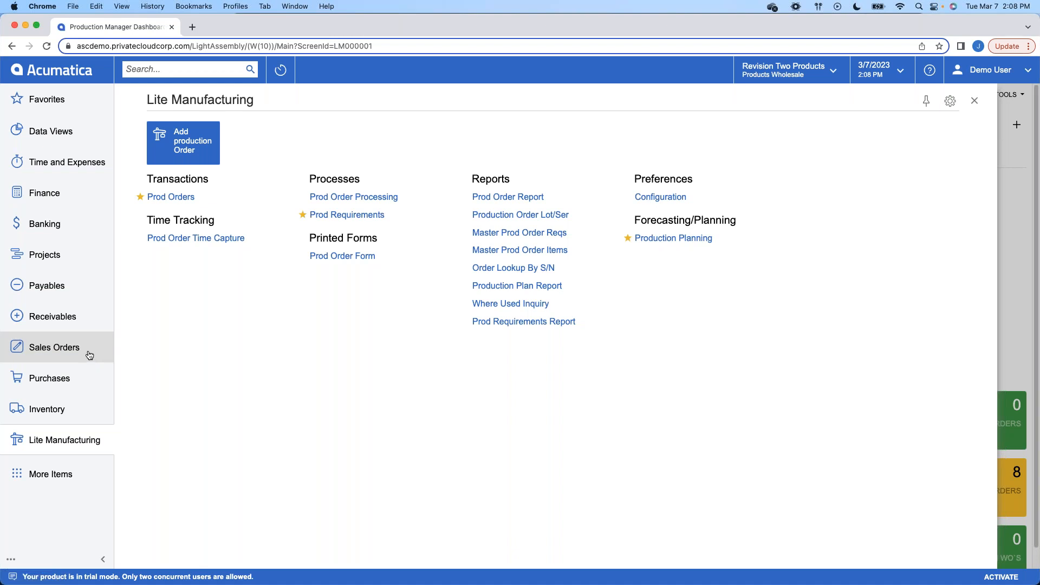
Step: Open the Stock Items list from the Inventory workspace in a new browser tab
{"action": "left_click", "coordinate": [64, 402]}
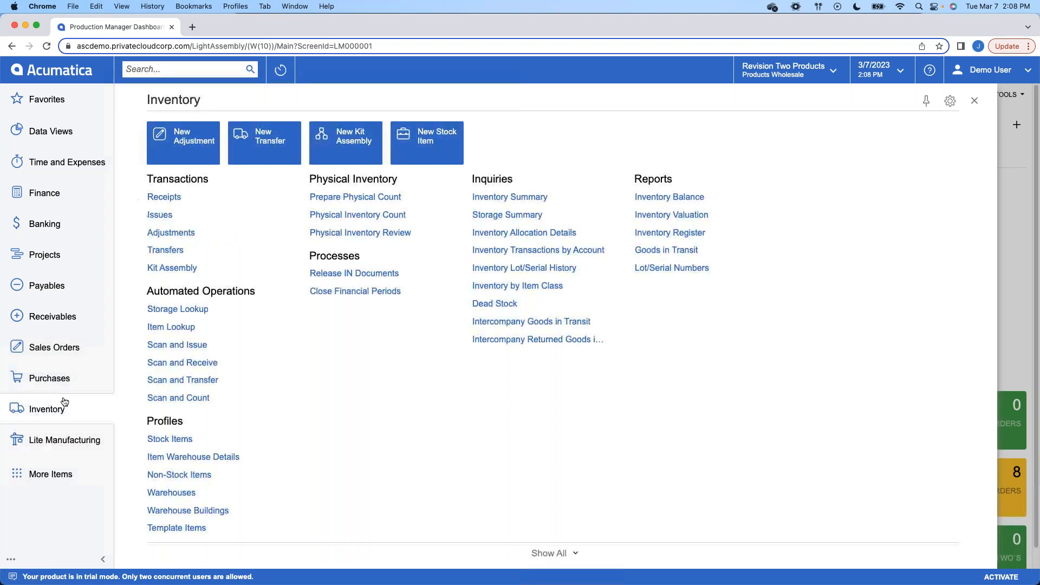
{"action": "right_click", "coordinate": [184, 441]}
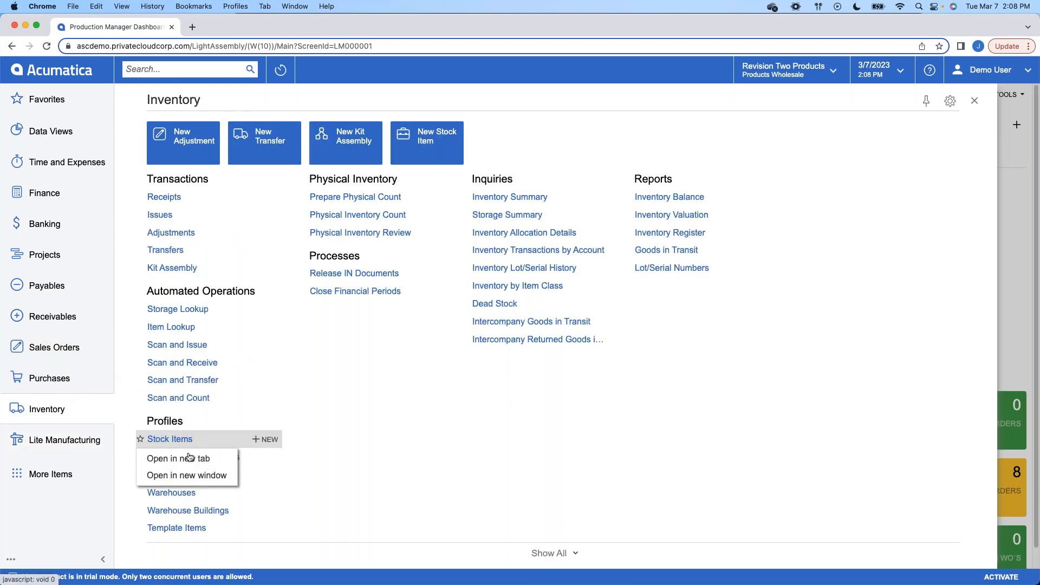
{"action": "left_click", "coordinate": [186, 455]}
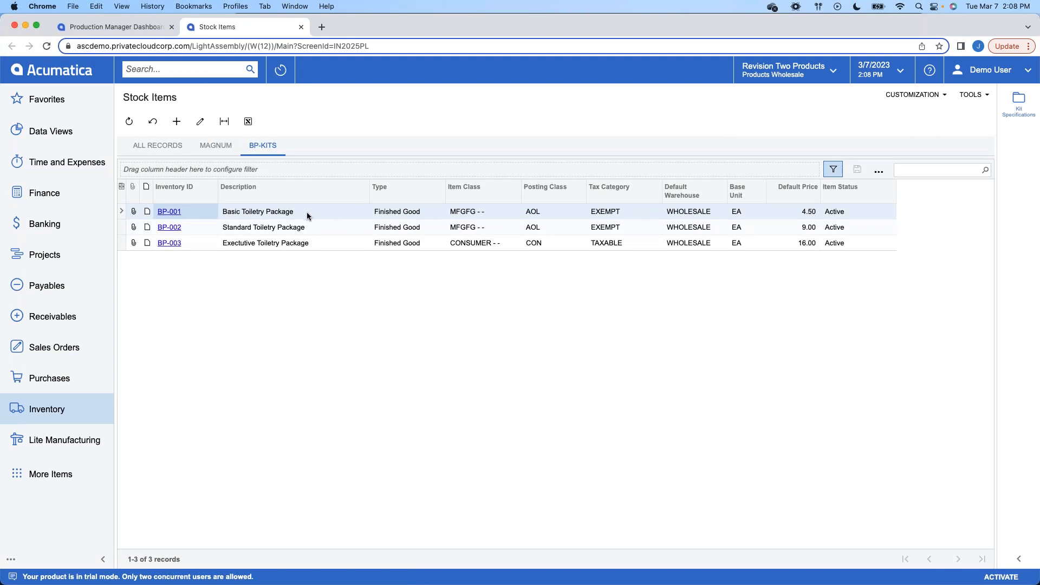
Step: Show the kit specification of BP-001 Basic Toiletry Package and review its stock and non-stock components
{"action": "left_click", "coordinate": [257, 213]}
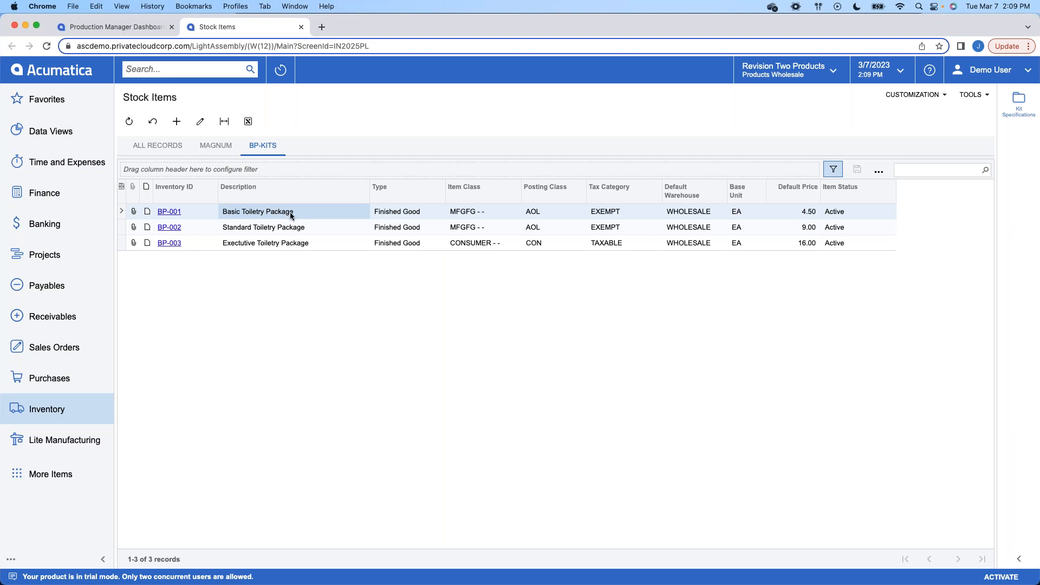
{"action": "left_click", "coordinate": [1019, 104]}
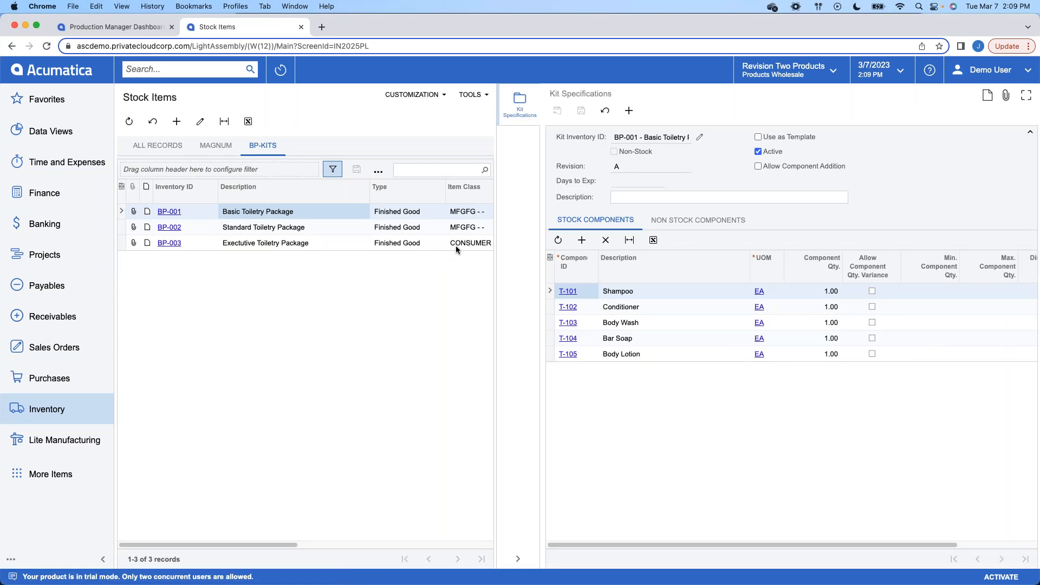
{"action": "left_click", "coordinate": [655, 294]}
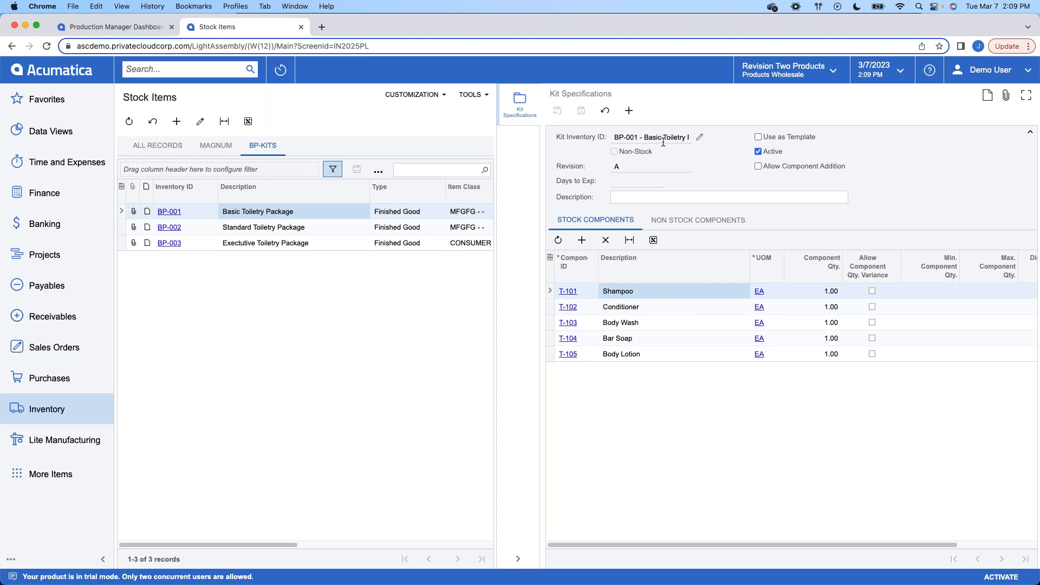
{"action": "left_click", "coordinate": [683, 221]}
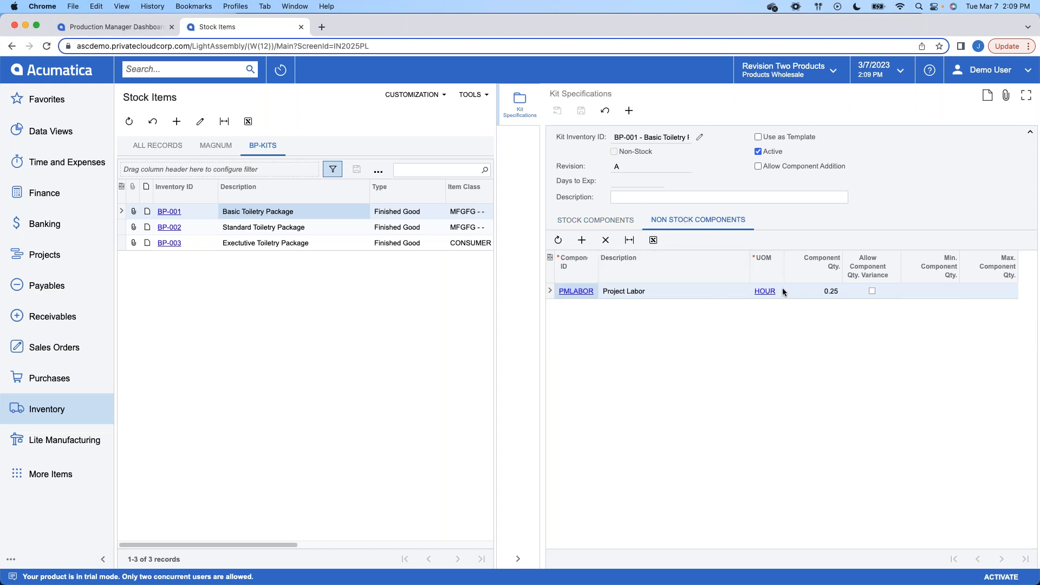
{"action": "left_click", "coordinate": [598, 227]}
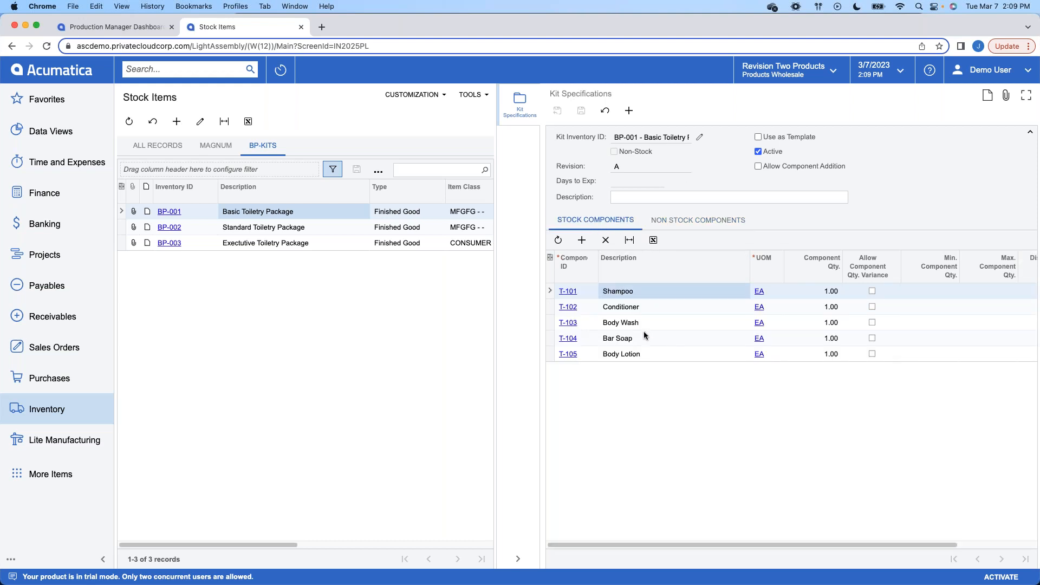
{"action": "left_click", "coordinate": [707, 219]}
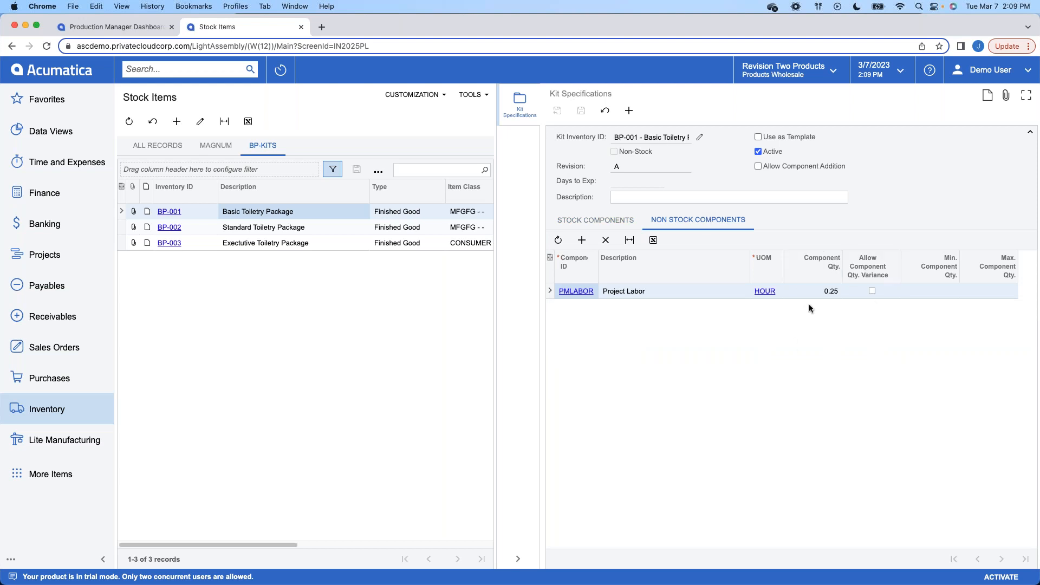
Step: Review the non-stock and stock components of BP-002 Standard Toiletry Package, and close the kit specification
{"action": "left_click", "coordinate": [246, 229]}
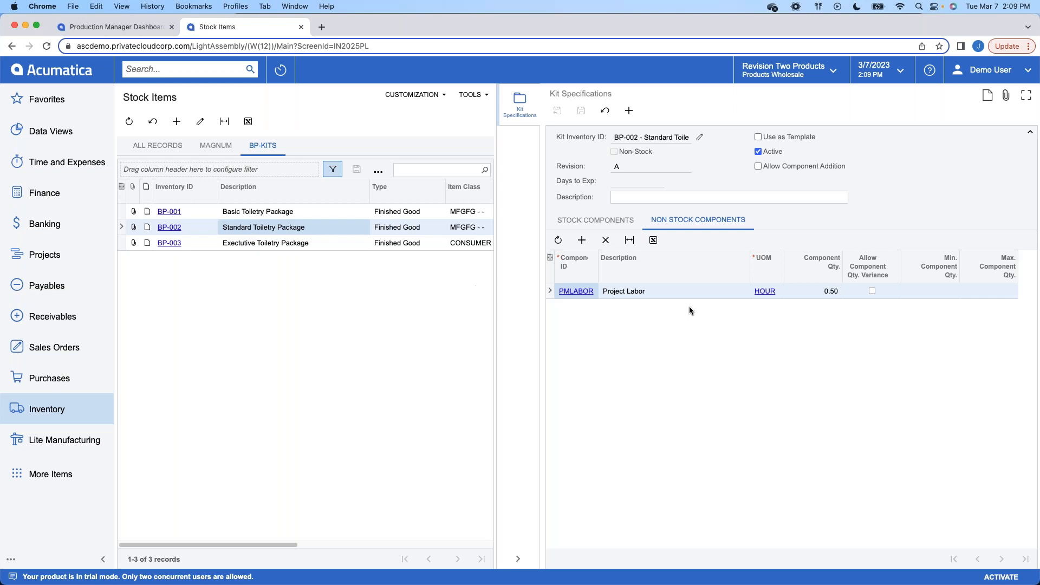
{"action": "left_click", "coordinate": [603, 222]}
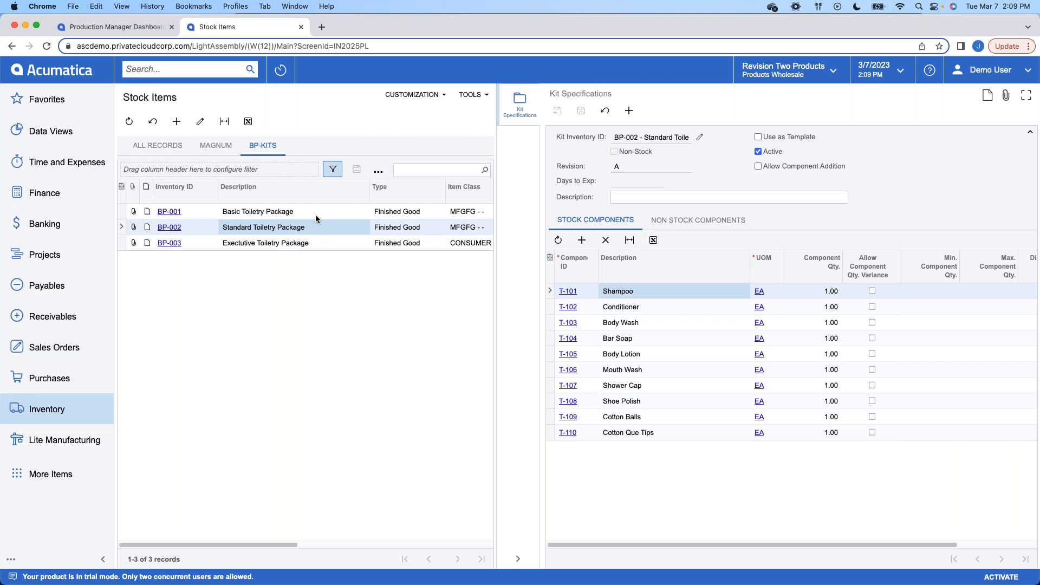
{"action": "left_click", "coordinate": [635, 307]}
{"action": "left_click", "coordinate": [641, 323]}
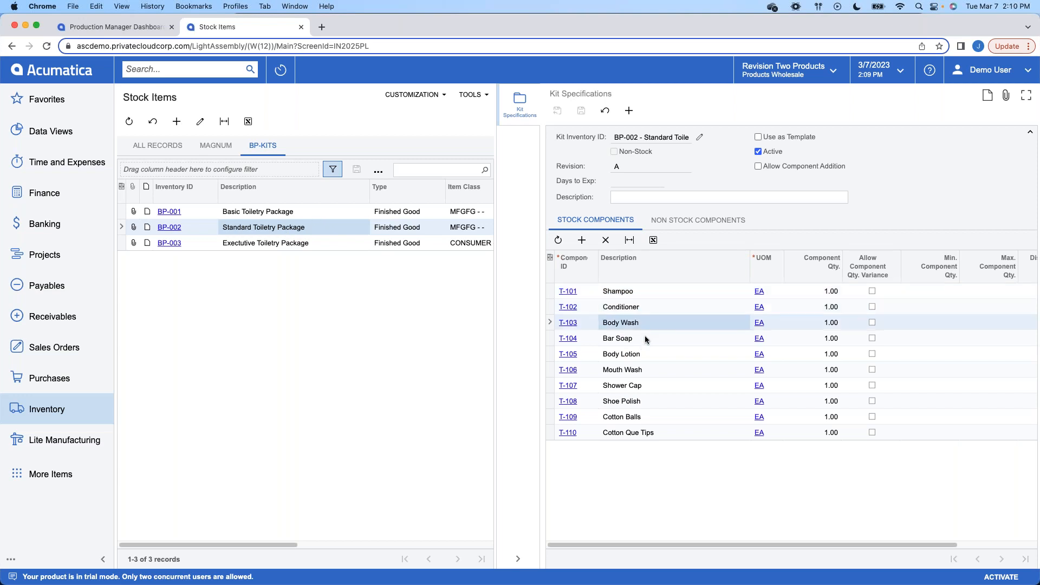
{"action": "left_click", "coordinate": [645, 341]}
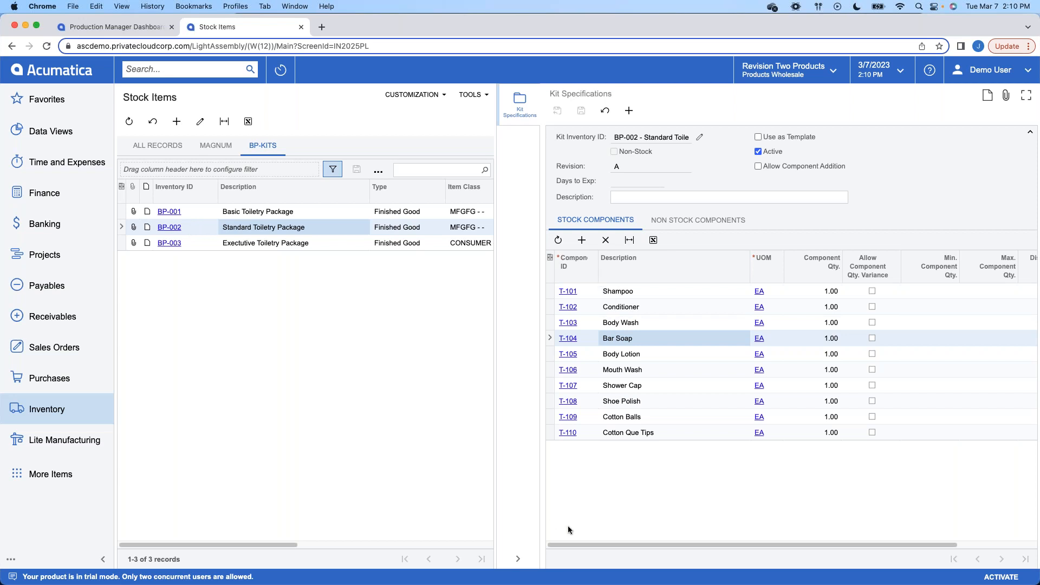
{"action": "left_click", "coordinate": [518, 558]}
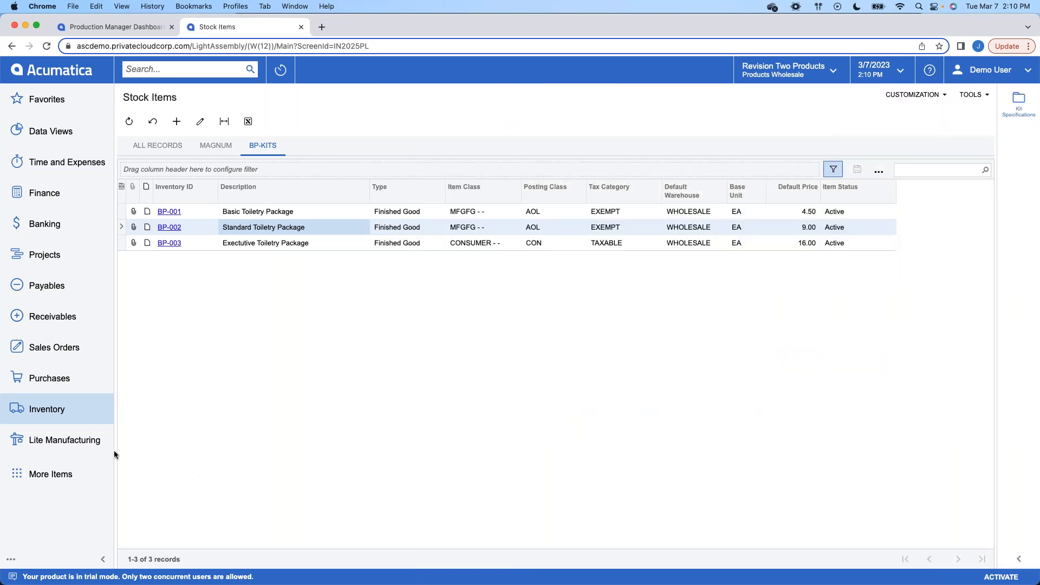
Step: Close the Stock Items tab and open Production Planning from the Lite Manufacturing workspace
{"action": "left_click", "coordinate": [301, 27]}
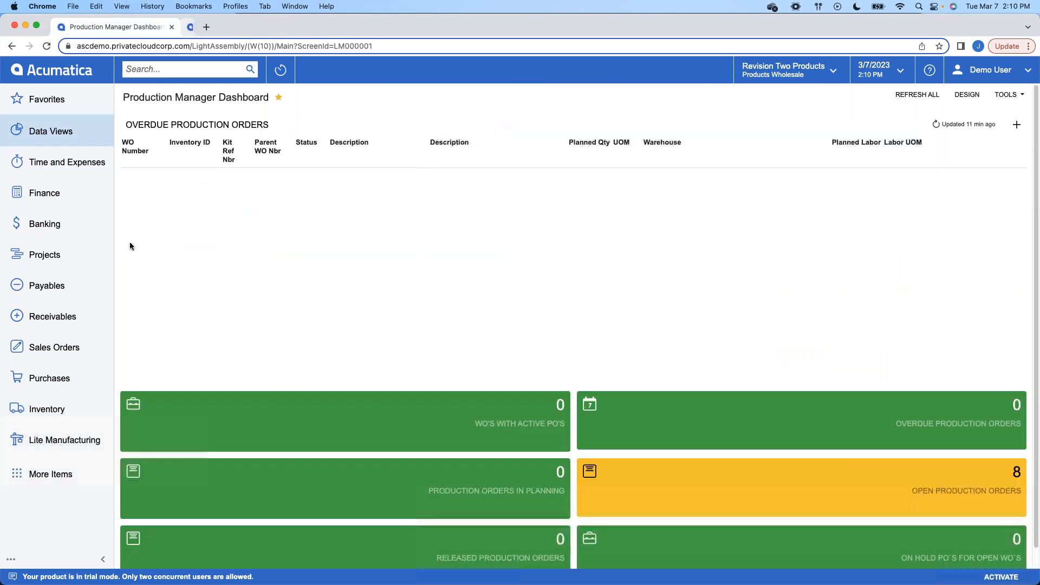
{"action": "left_click", "coordinate": [68, 436]}
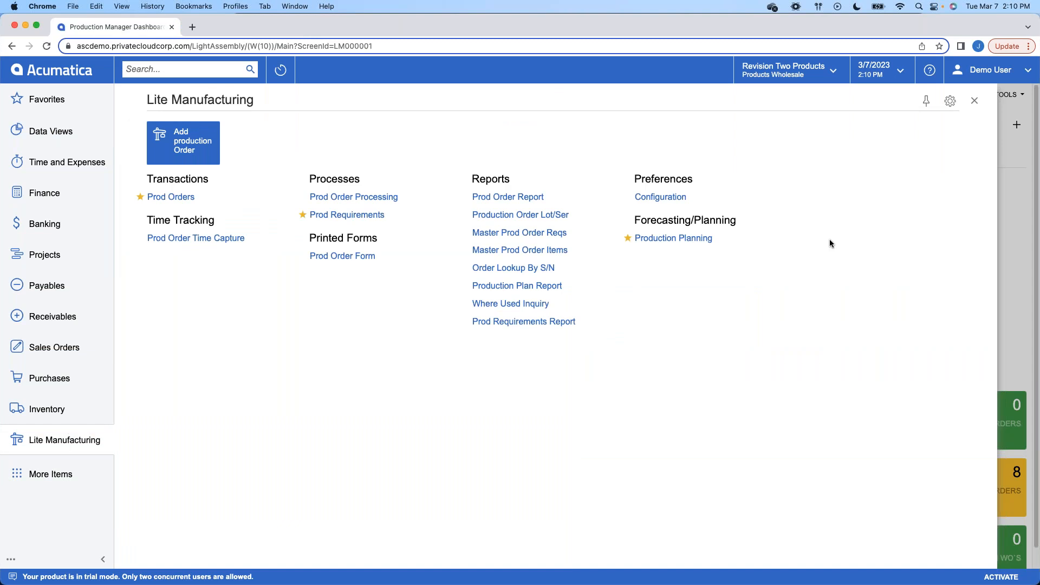
{"action": "left_click", "coordinate": [683, 242]}
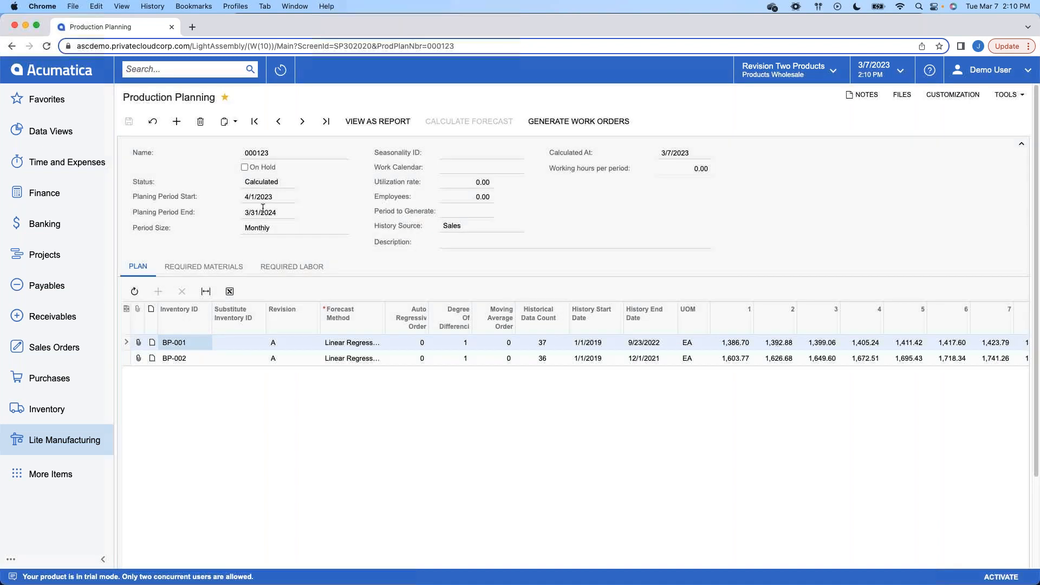
Step: Put production plan 000123 on hold and set its period to generate to 4
{"action": "left_click", "coordinate": [269, 171]}
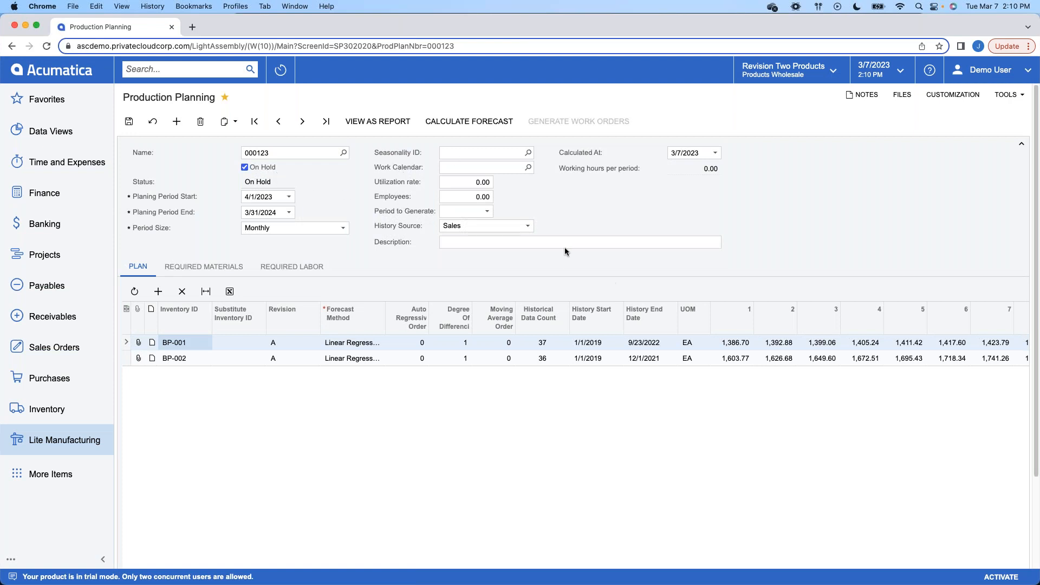
{"action": "left_click", "coordinate": [485, 211]}
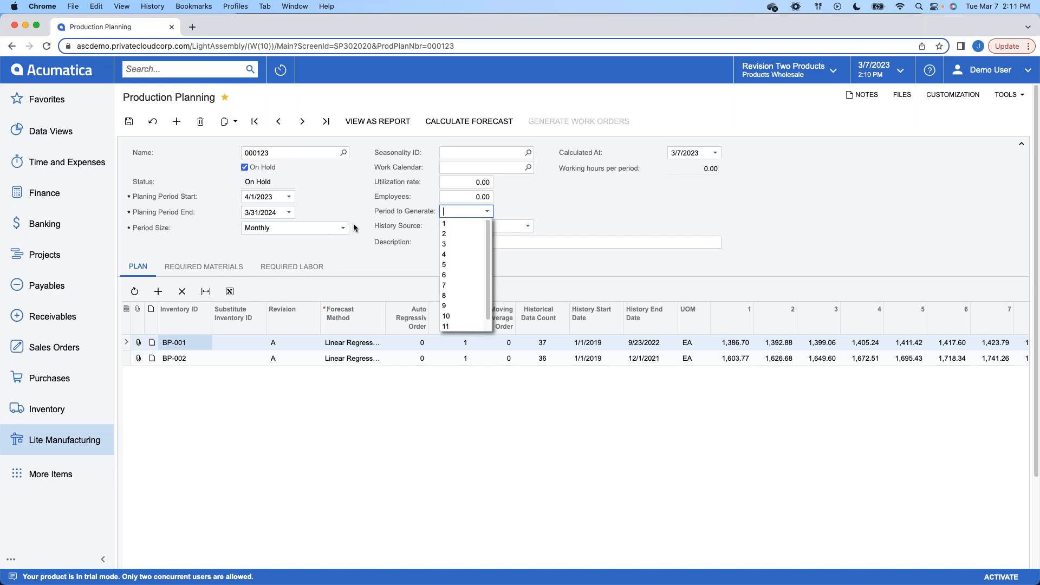
{"action": "left_click", "coordinate": [482, 255]}
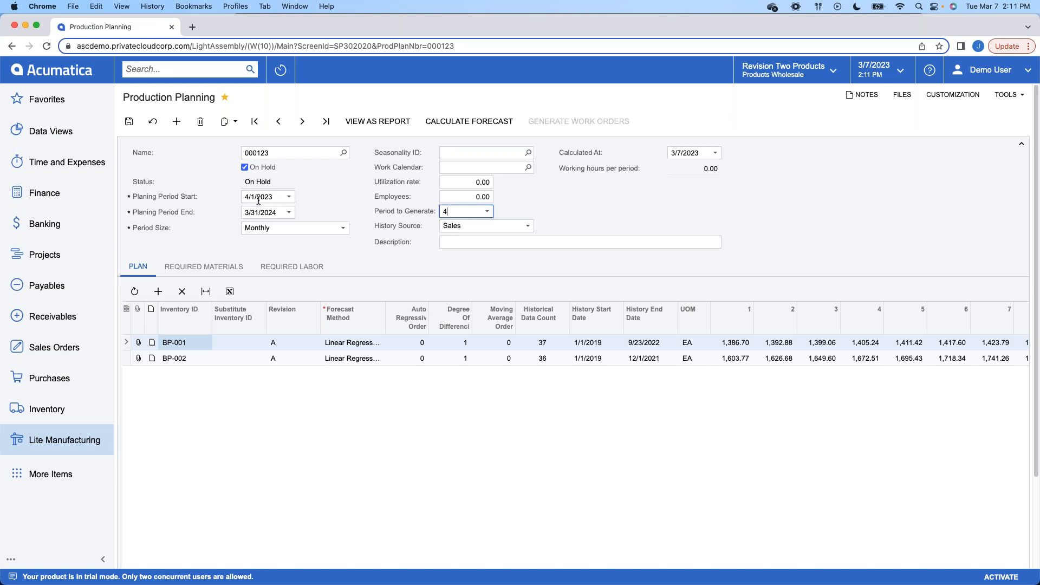
Step: Check the available period size options for the production plan and keep Monthly
{"action": "left_click", "coordinate": [269, 232]}
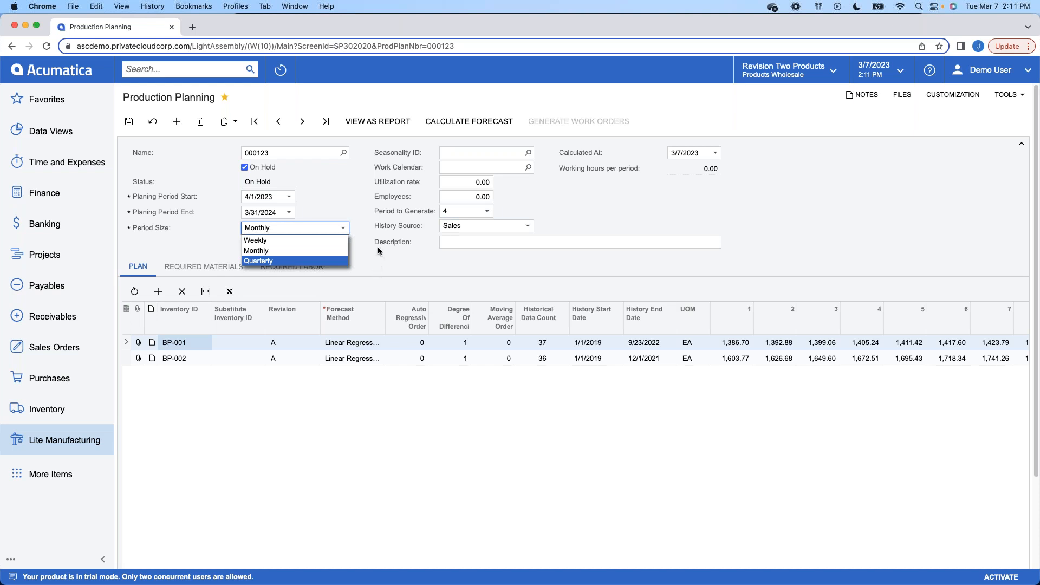
{"action": "key", "text": "Up"}
{"action": "key", "text": "Down"}
{"action": "key", "text": "Escape"}
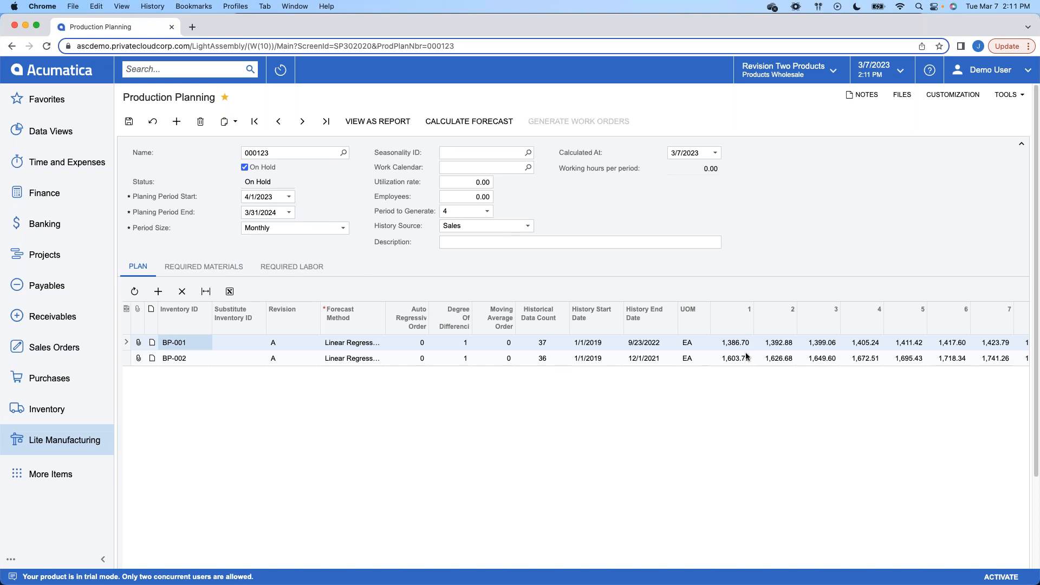
Step: Examine the plan's forecast quantities through period 12 and check the available history source options, keeping Sales
{"action": "scroll", "coordinate": [629, 426], "scroll_direction": "down", "scroll_amount": 3}
{"action": "left_click_drag", "start_coordinate": [548, 544], "coordinate": [686, 546]}
{"action": "scroll", "coordinate": [762, 425], "scroll_direction": "up", "scroll_amount": 3}
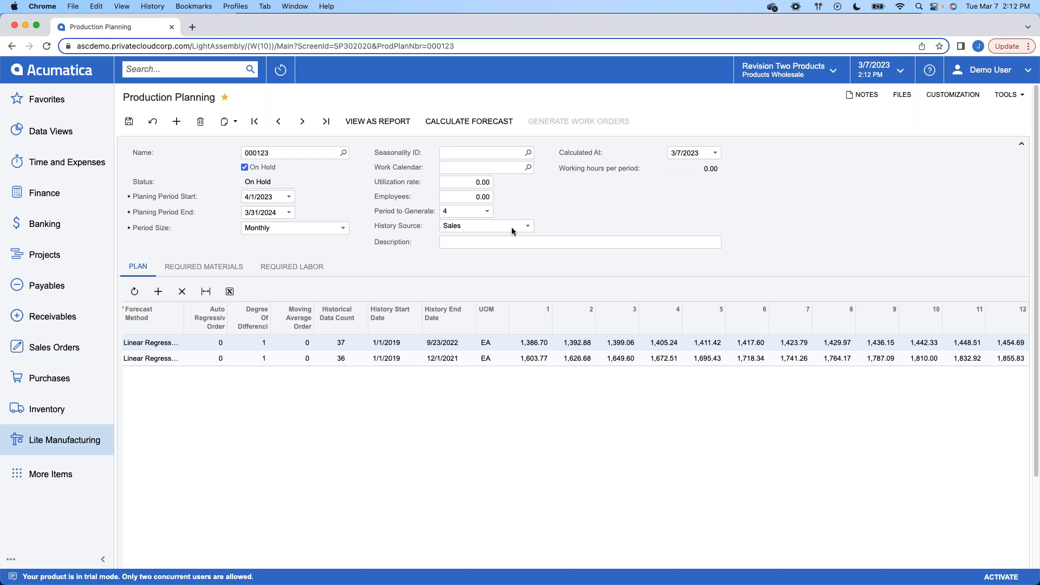
{"action": "left_click", "coordinate": [464, 231]}
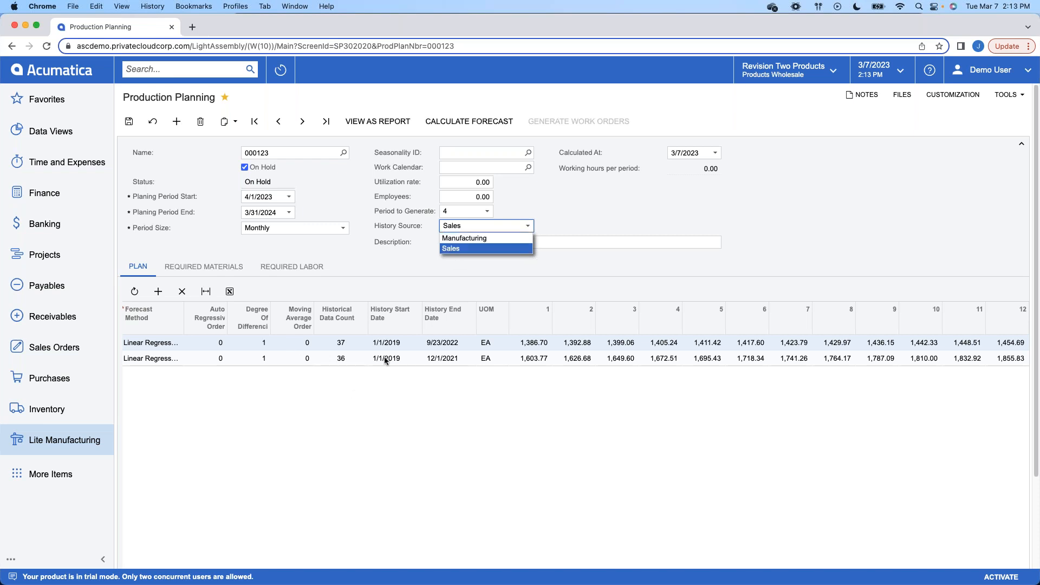
{"action": "left_click", "coordinate": [473, 271]}
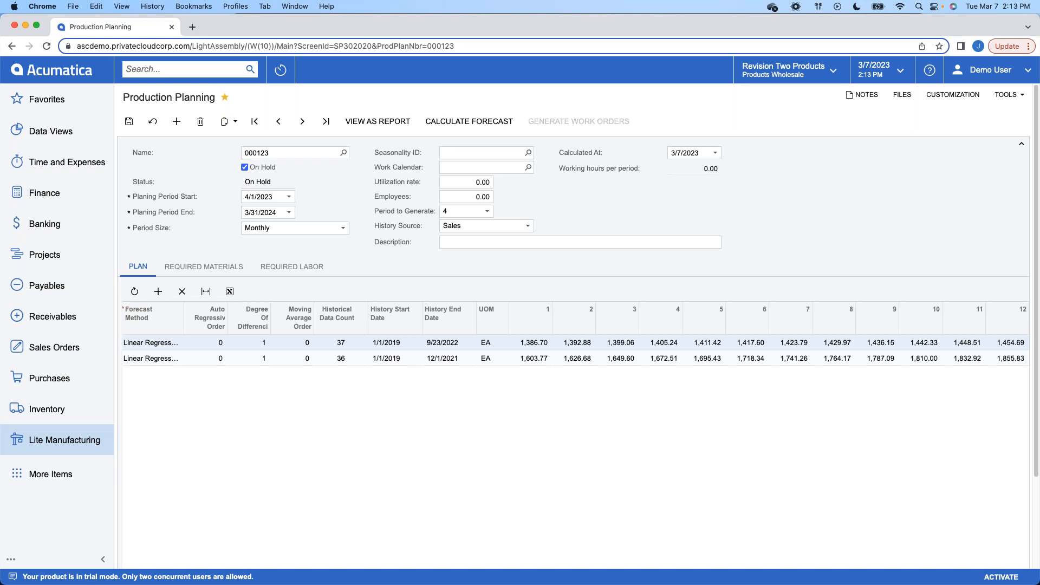
Step: Review the plan's required materials and required labor per period against the forecast for the two kits
{"action": "left_click", "coordinate": [212, 272]}
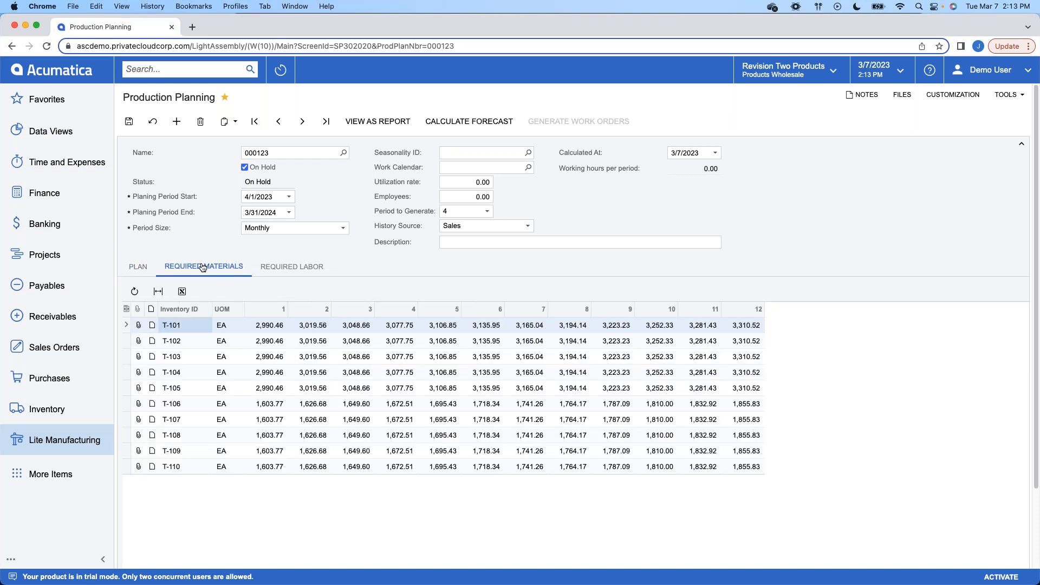
{"action": "left_click", "coordinate": [145, 267]}
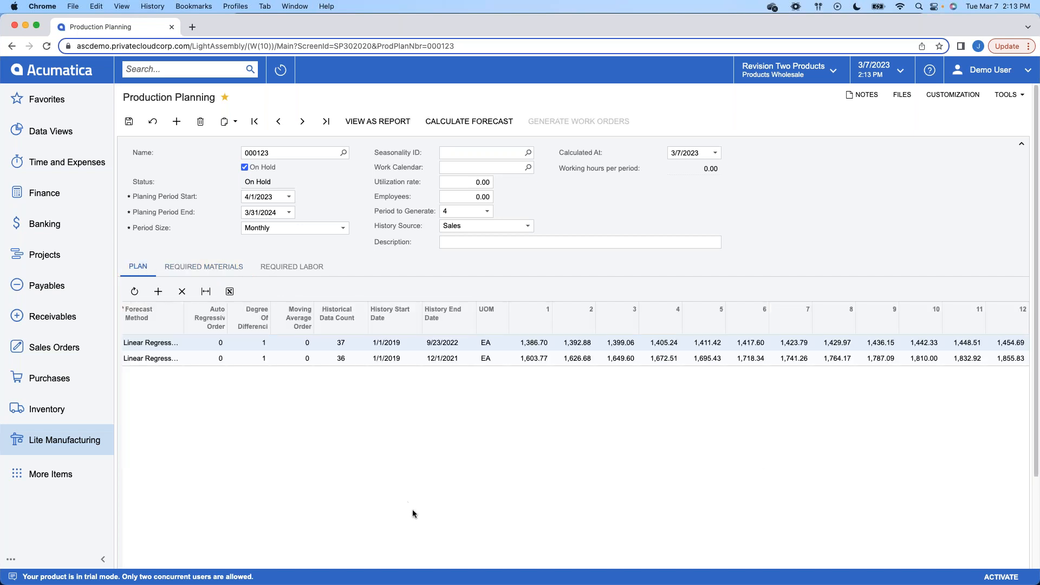
{"action": "scroll", "coordinate": [412, 509], "scroll_direction": "down", "scroll_amount": 3}
{"action": "scroll", "coordinate": [275, 414], "scroll_direction": "up", "scroll_amount": 3}
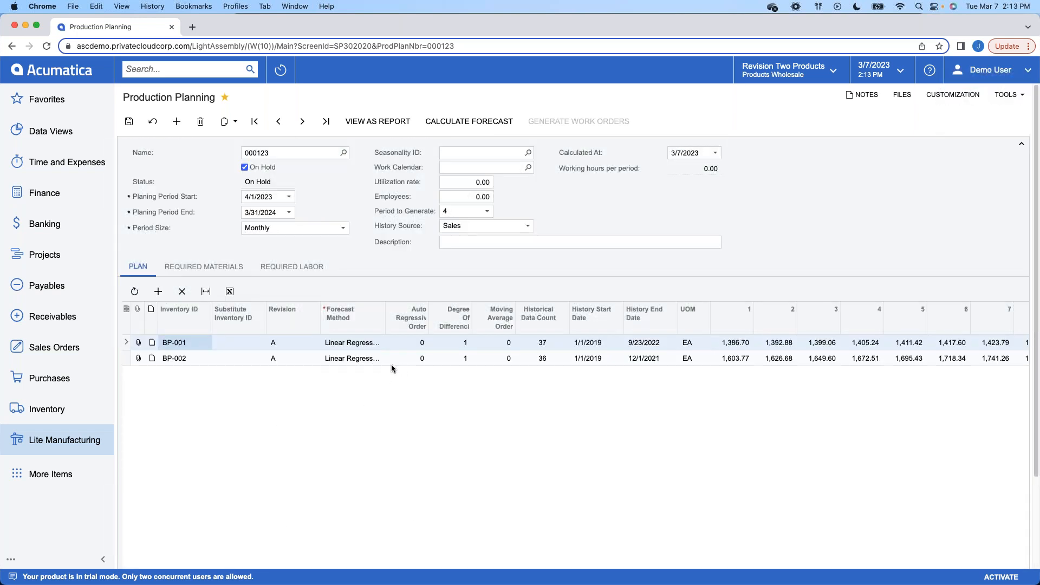
{"action": "left_click", "coordinate": [203, 276]}
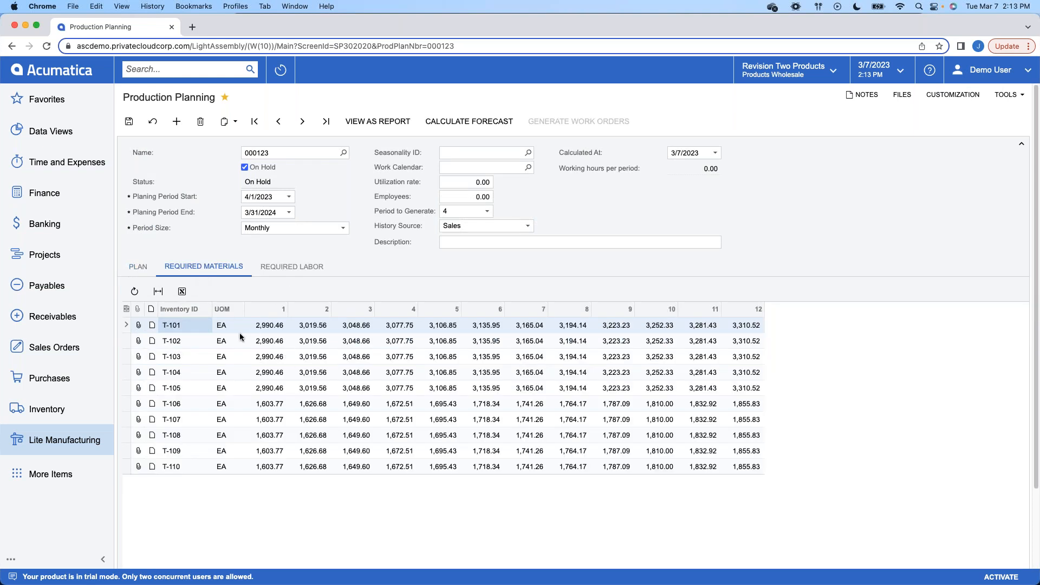
{"action": "left_click", "coordinate": [309, 271]}
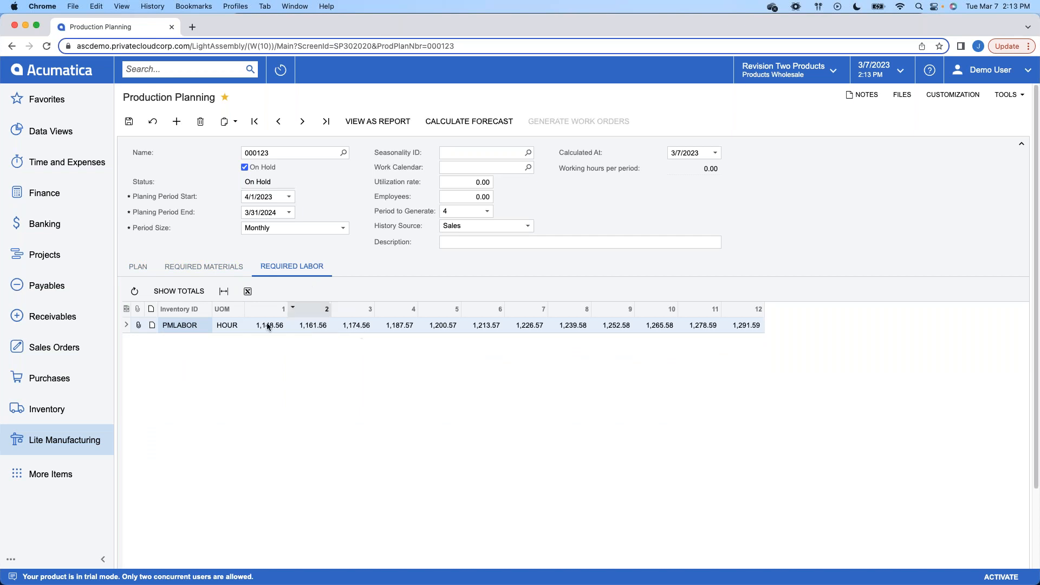
Step: In the required materials, examine the period 1 quantities of components T-101 to T-105
{"action": "left_click", "coordinate": [213, 271]}
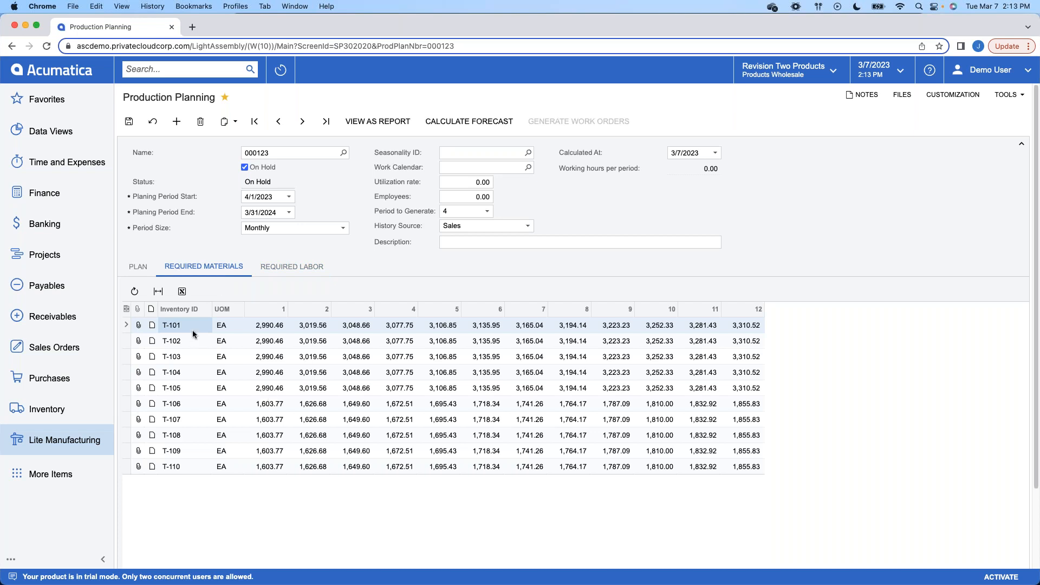
{"action": "left_click", "coordinate": [196, 344]}
{"action": "left_click", "coordinate": [197, 356]}
{"action": "left_click", "coordinate": [199, 372]}
{"action": "left_click", "coordinate": [201, 387]}
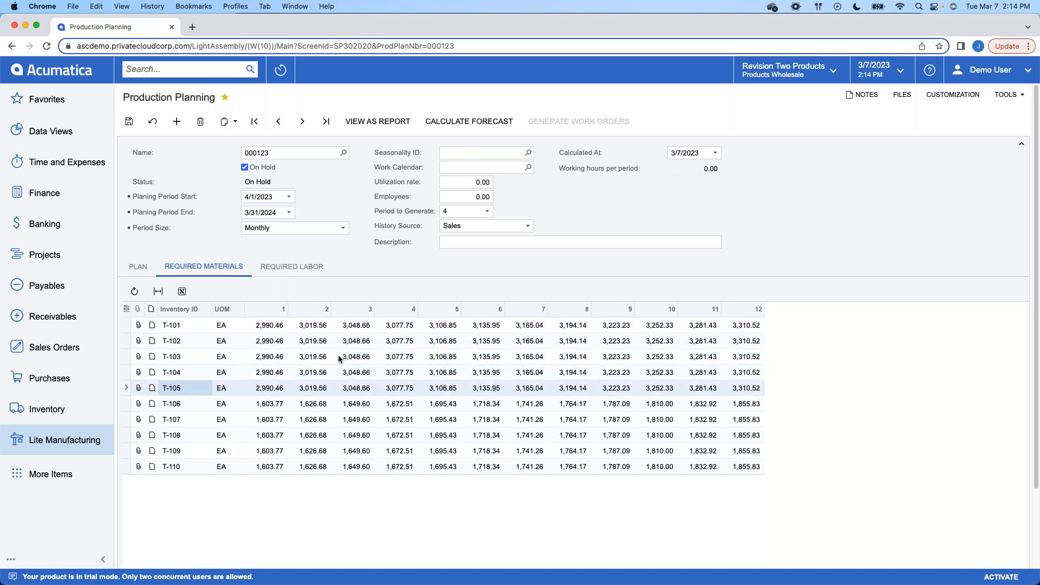
{"action": "left_click", "coordinate": [283, 373]}
{"action": "left_click", "coordinate": [282, 357]}
{"action": "left_click", "coordinate": [281, 341]}
{"action": "left_click", "coordinate": [279, 325]}
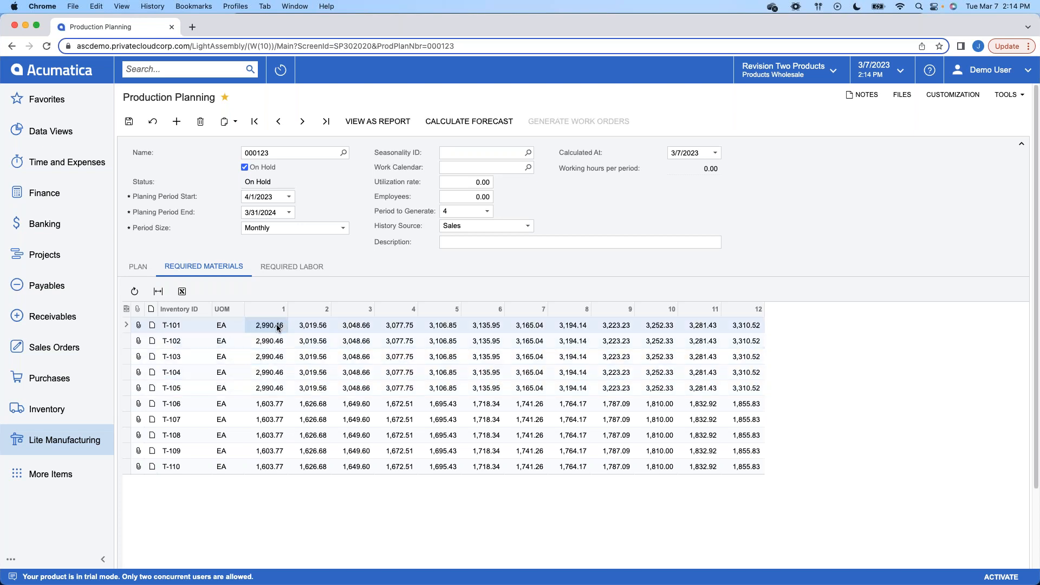
Step: Examine the period 1 required quantities of the components from T-106 through T-109
{"action": "left_click", "coordinate": [283, 405]}
{"action": "left_click", "coordinate": [284, 420]}
{"action": "left_click", "coordinate": [282, 437]}
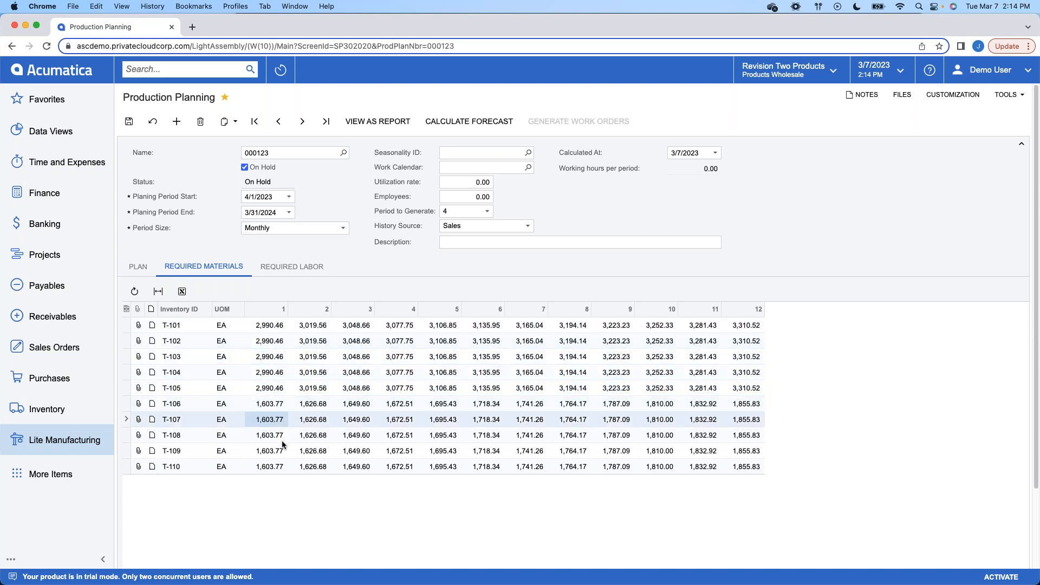
{"action": "left_click", "coordinate": [278, 453]}
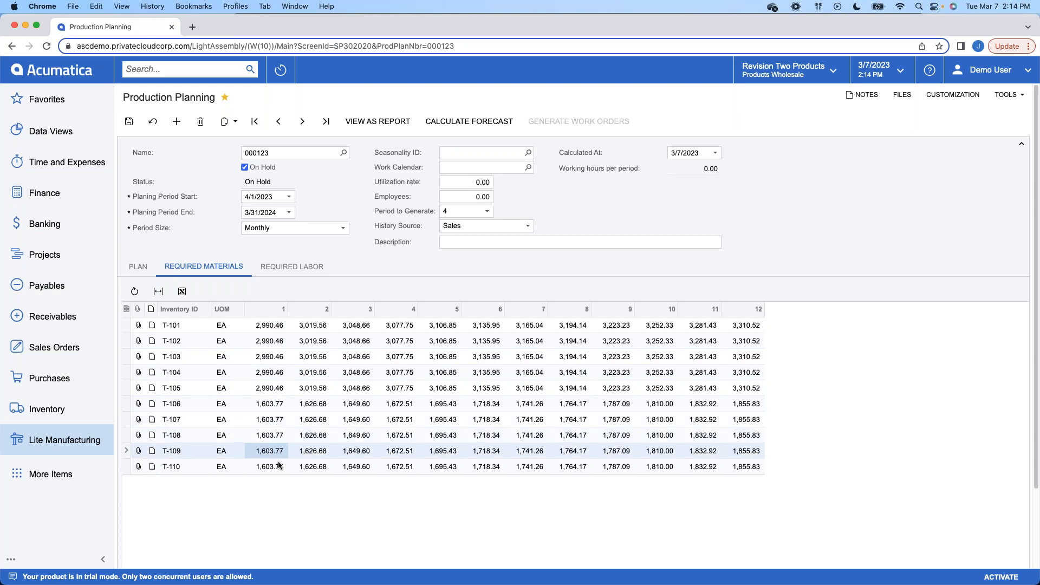
Step: Check component T-110's period 1 requirement, then return to the plan and inspect the substitute inventory entry for BP-001
{"action": "left_click", "coordinate": [278, 461]}
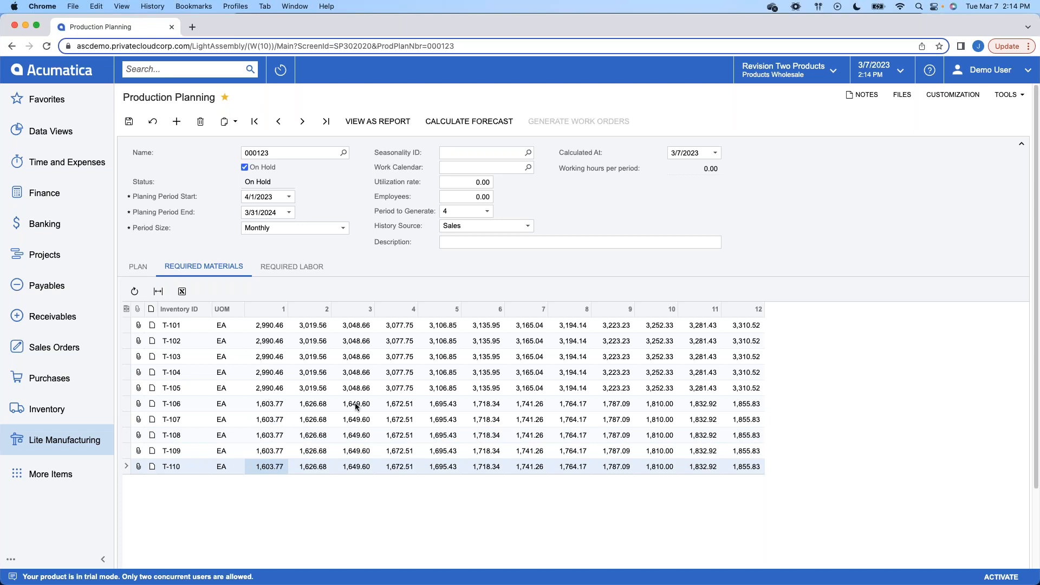
{"action": "left_click", "coordinate": [144, 269]}
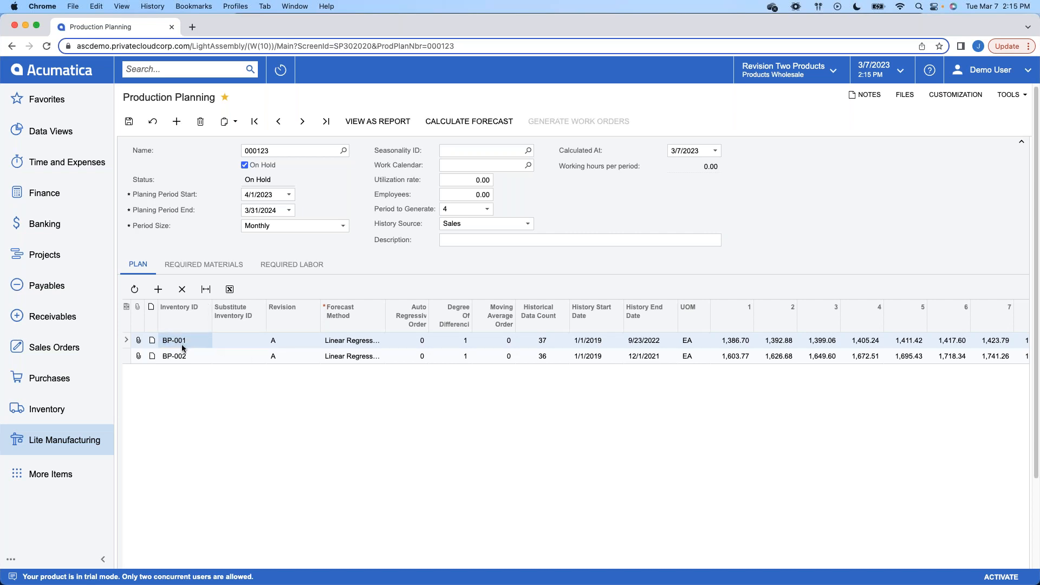
{"action": "left_click", "coordinate": [227, 340]}
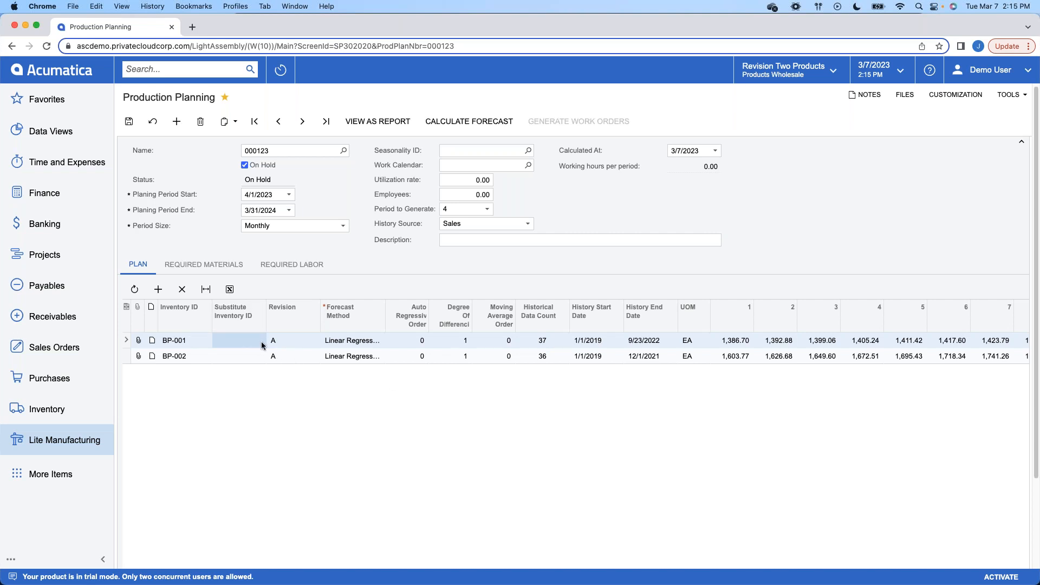
Step: Examine the BP-001 forecast quantities from period 1 through 9, then the BP-002 quantity for period 9
{"action": "scroll", "coordinate": [330, 392], "scroll_direction": "down", "scroll_amount": 1}
{"action": "scroll", "coordinate": [330, 393], "scroll_direction": "down", "scroll_amount": 5}
{"action": "left_click_drag", "start_coordinate": [369, 562], "coordinate": [462, 564]}
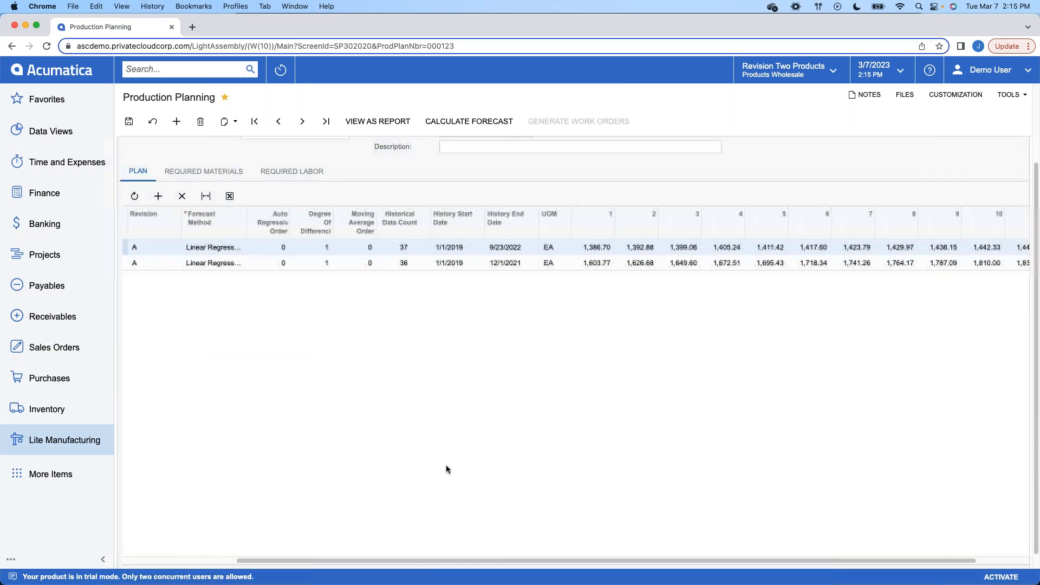
{"action": "scroll", "coordinate": [445, 461], "scroll_direction": "up", "scroll_amount": 5}
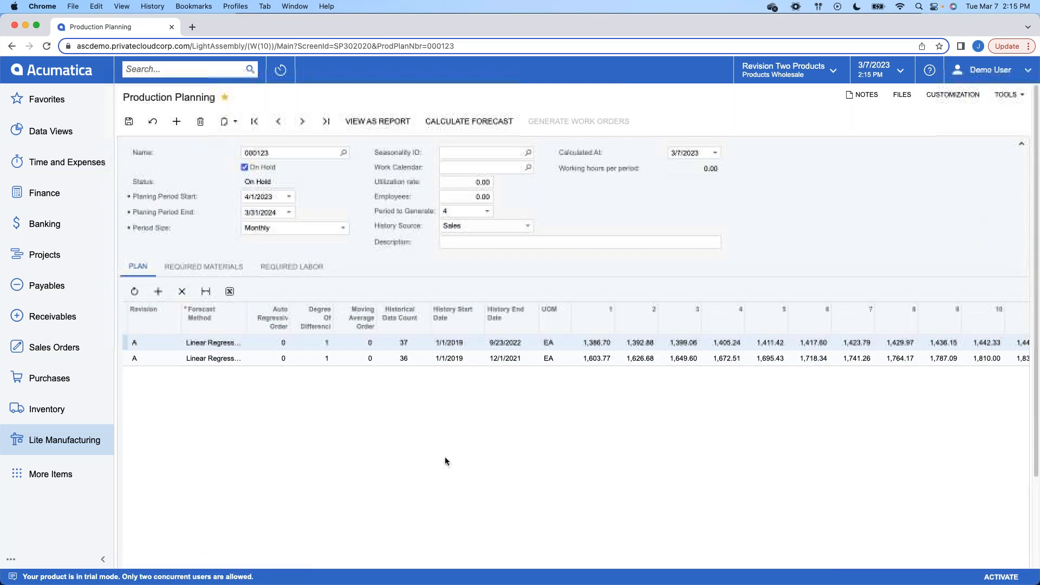
{"action": "left_click", "coordinate": [607, 348]}
{"action": "left_click", "coordinate": [627, 348]}
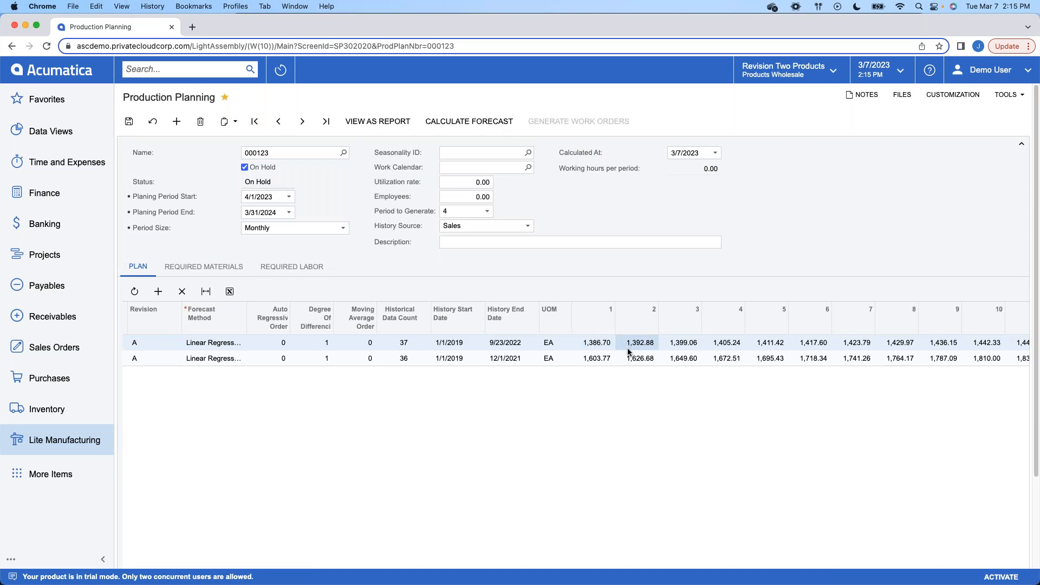
{"action": "left_click", "coordinate": [676, 346]}
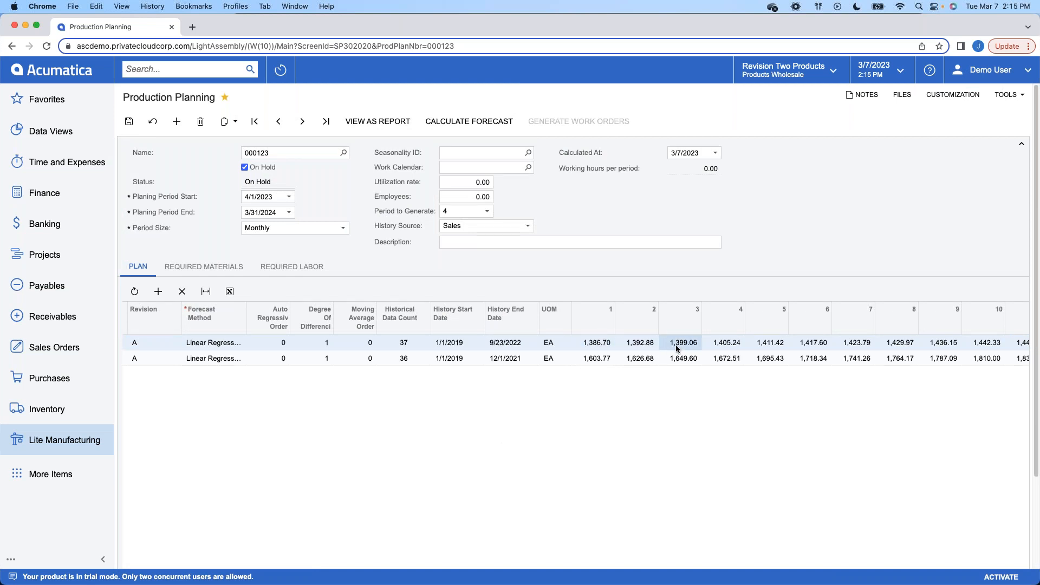
{"action": "left_click", "coordinate": [721, 348]}
{"action": "left_click", "coordinate": [766, 348]}
{"action": "left_click", "coordinate": [801, 350]}
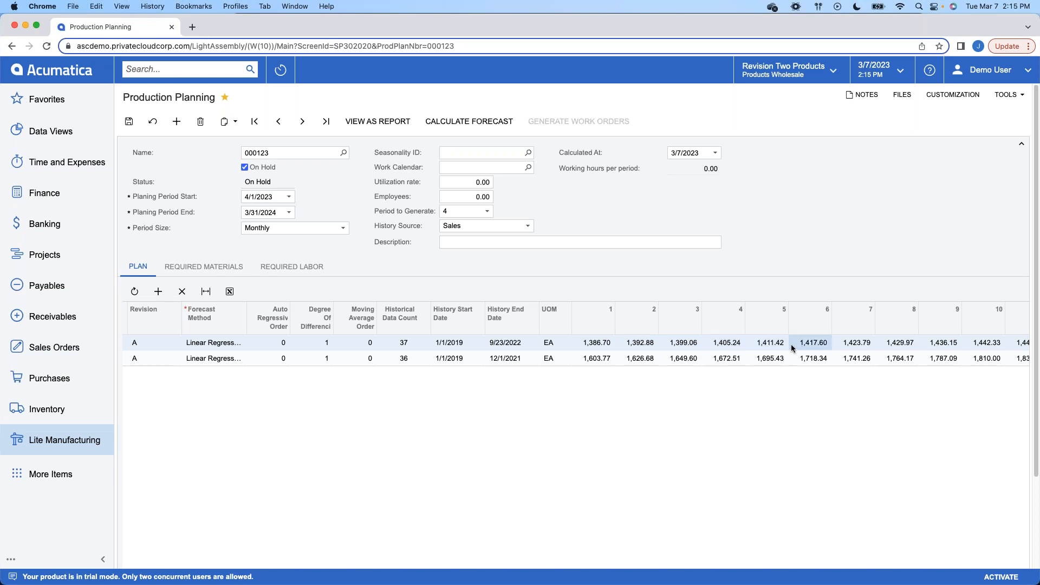
{"action": "left_click", "coordinate": [849, 349]}
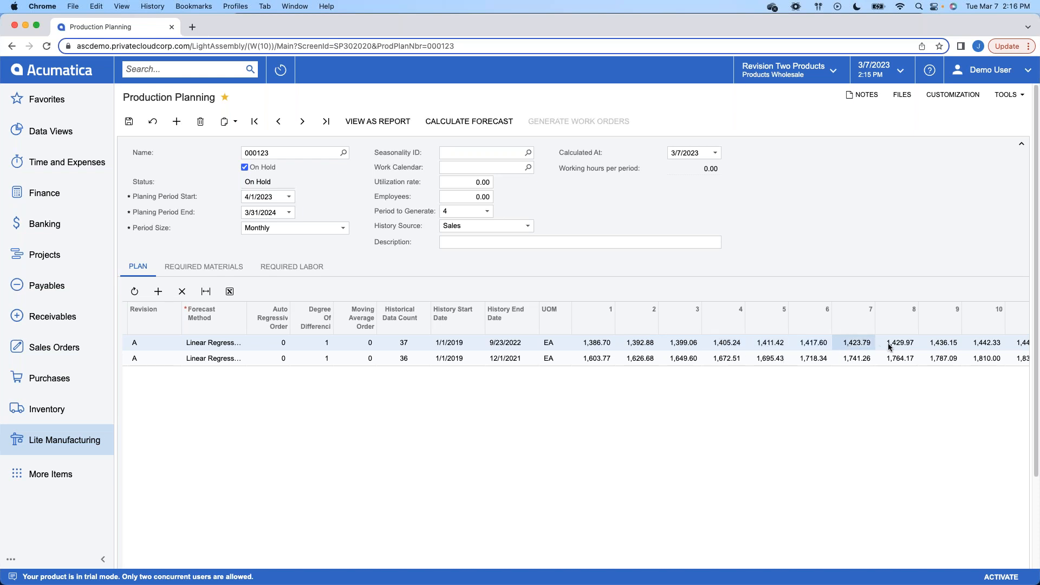
{"action": "left_click", "coordinate": [893, 349]}
{"action": "left_click", "coordinate": [923, 348]}
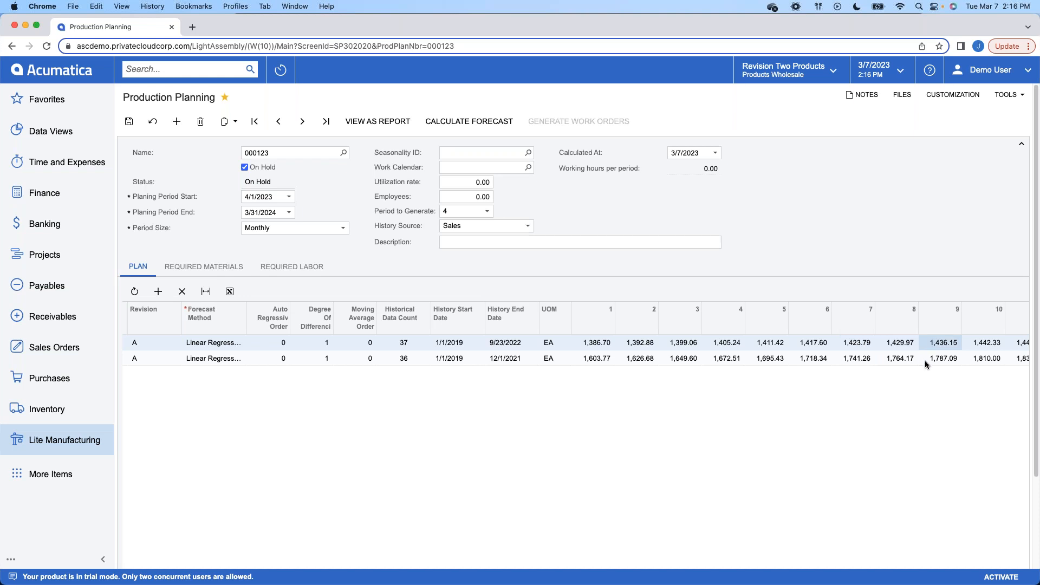
{"action": "left_click", "coordinate": [932, 359]}
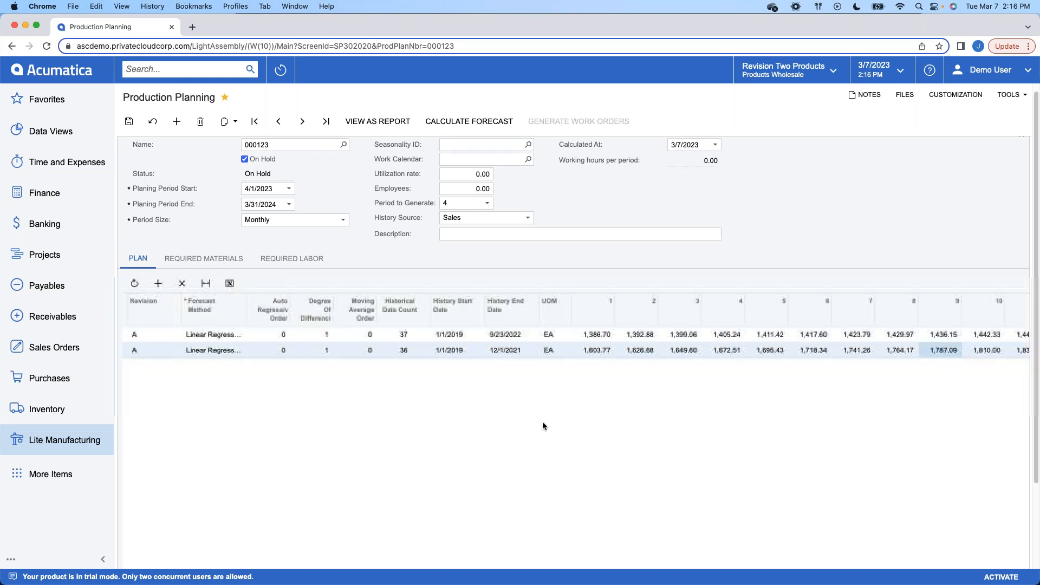
Step: Try the Manual forecast method for BP-001 and go to its period 1 quantity
{"action": "scroll", "coordinate": [255, 350], "scroll_direction": "down", "scroll_amount": 1}
{"action": "left_click", "coordinate": [228, 328]}
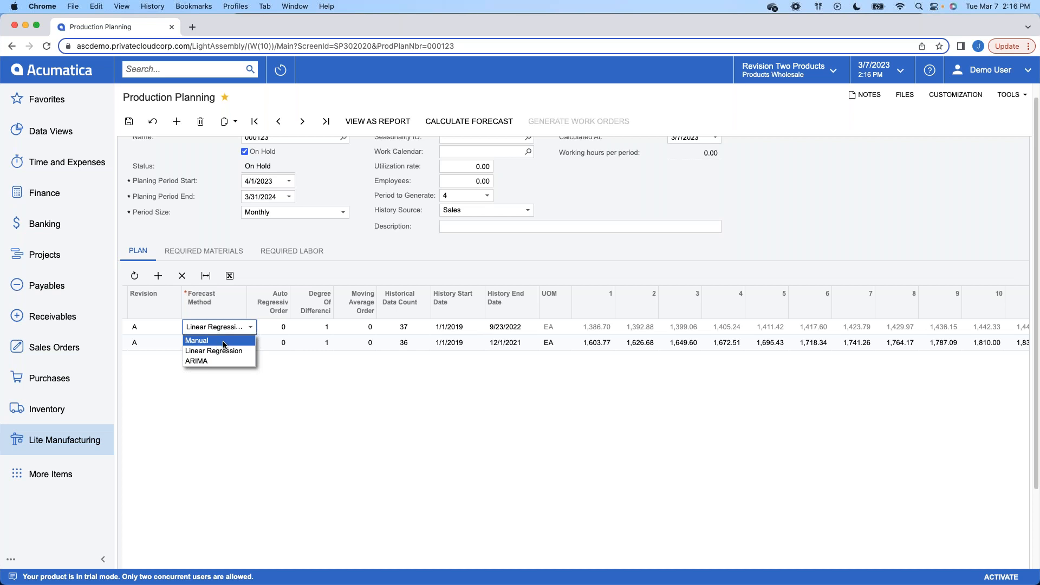
{"action": "left_click", "coordinate": [223, 341]}
{"action": "left_click", "coordinate": [596, 330]}
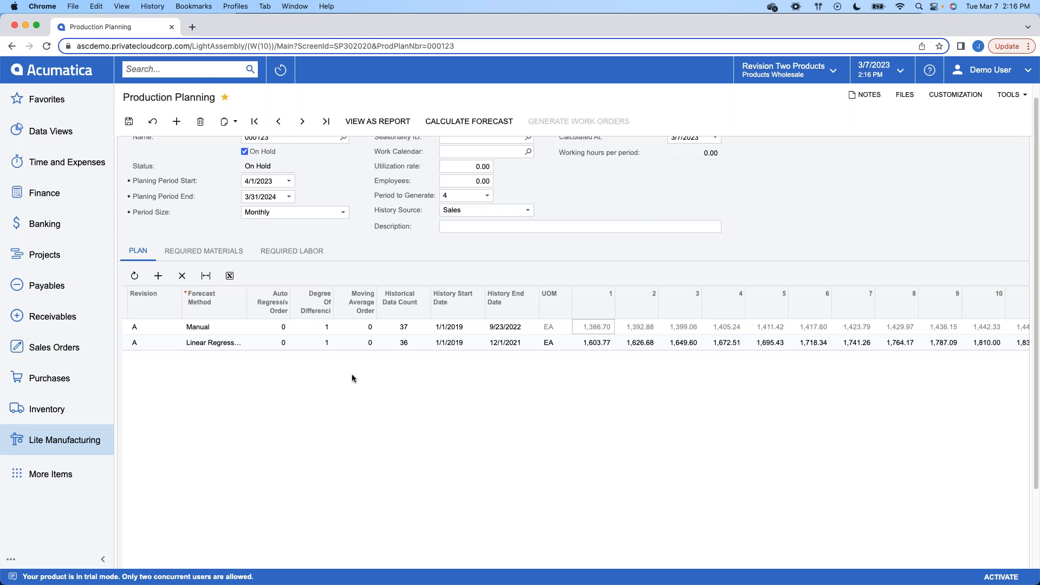
{"action": "scroll", "coordinate": [357, 377], "scroll_direction": "up", "scroll_amount": 1}
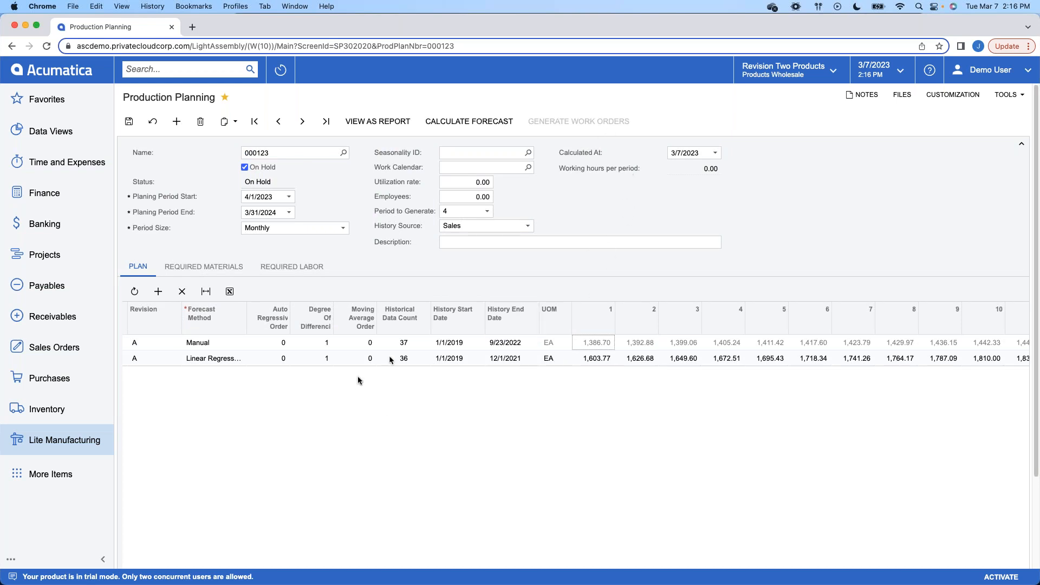
Step: Leave the plan without saving, open the production orders list, and review the planned quantities and labor of the orders
{"action": "left_click", "coordinate": [57, 449]}
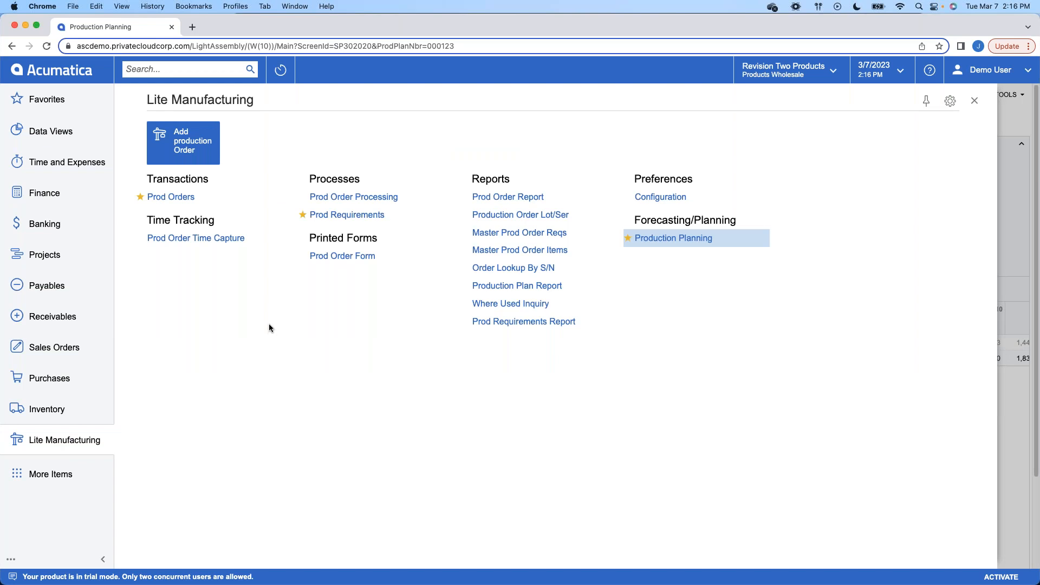
{"action": "left_click", "coordinate": [200, 204]}
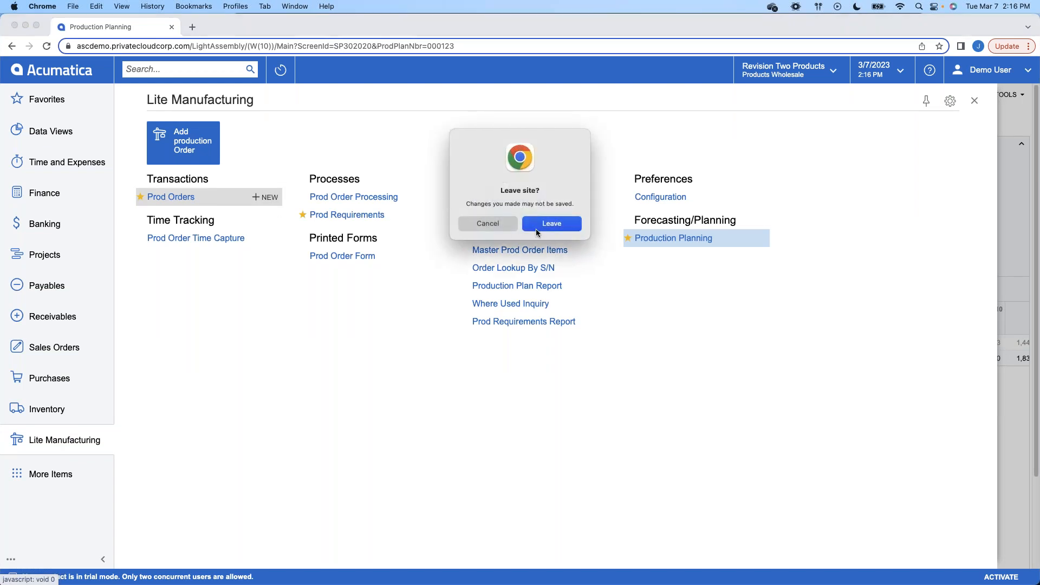
{"action": "left_click", "coordinate": [536, 229]}
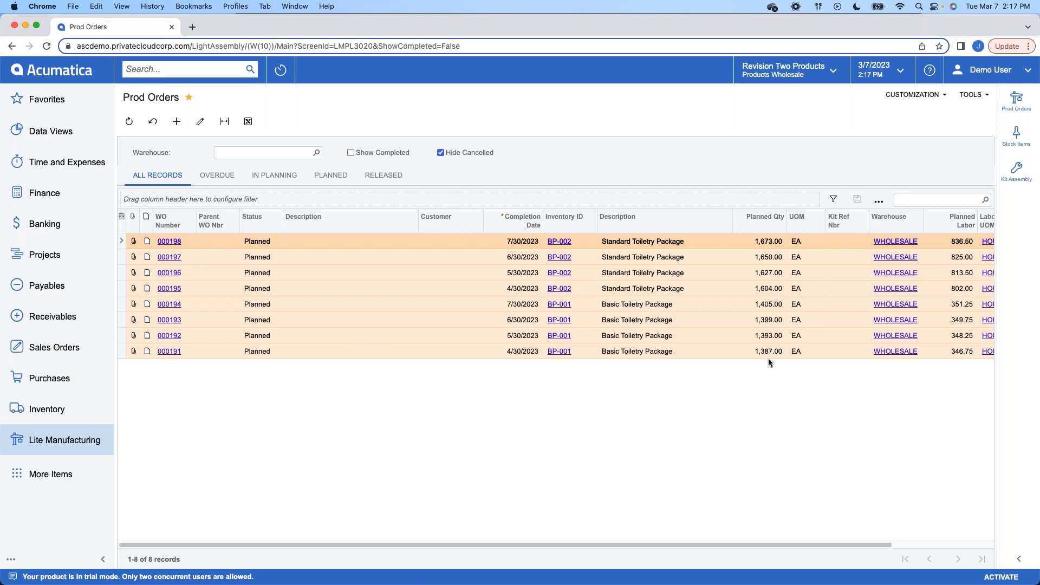
{"action": "left_click_drag", "start_coordinate": [781, 544], "coordinate": [883, 546]}
{"action": "left_click", "coordinate": [850, 335]}
{"action": "left_click_drag", "start_coordinate": [852, 545], "coordinate": [558, 501]}
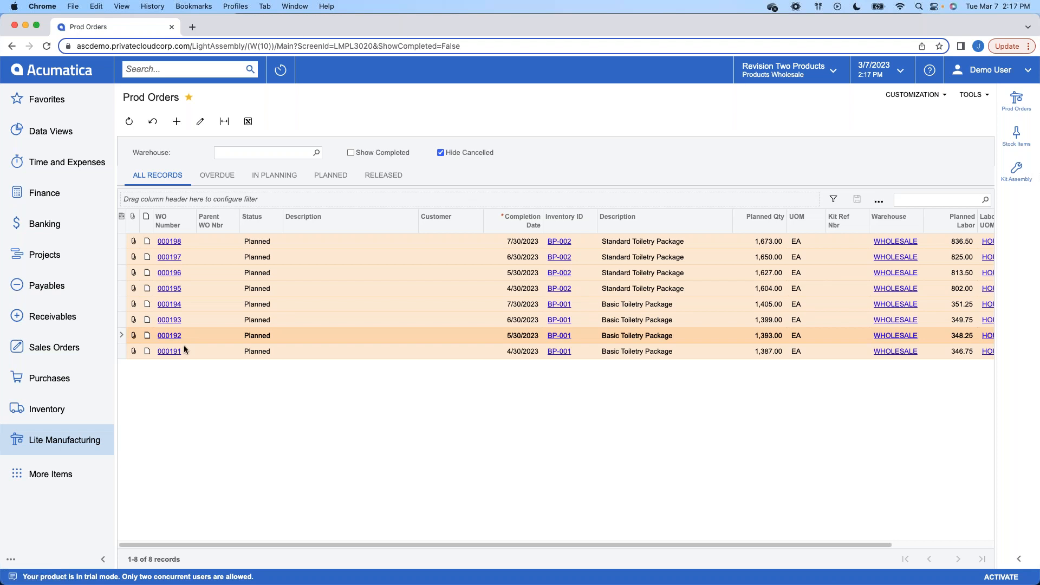
Step: Open the Basic Toiletry Package production order due 4/30/2023 and examine the fulfill methods of materials T-102 through T-105
{"action": "left_click", "coordinate": [169, 355]}
{"action": "left_click", "coordinate": [169, 352]}
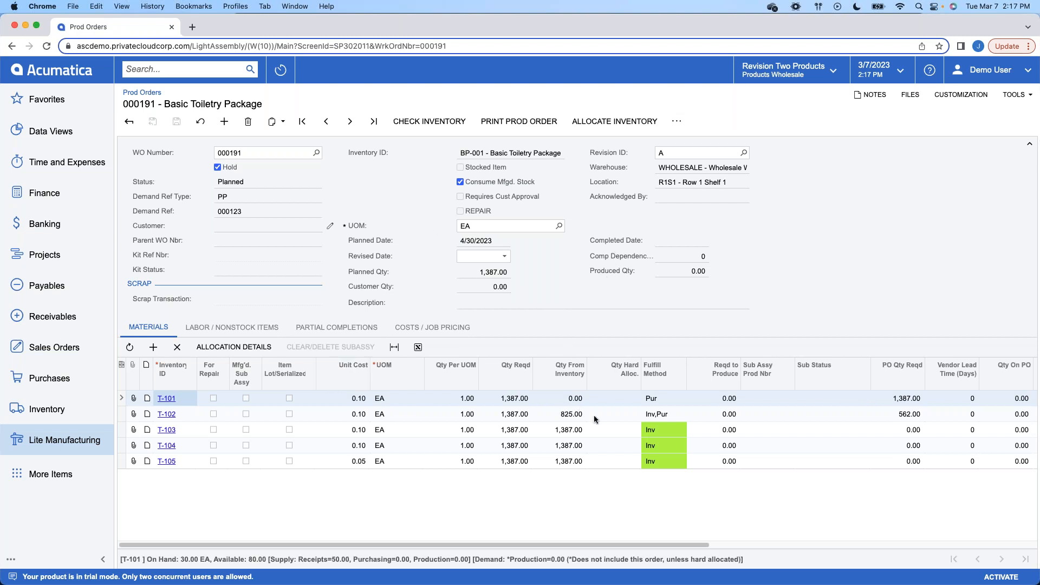
{"action": "left_click", "coordinate": [656, 416]}
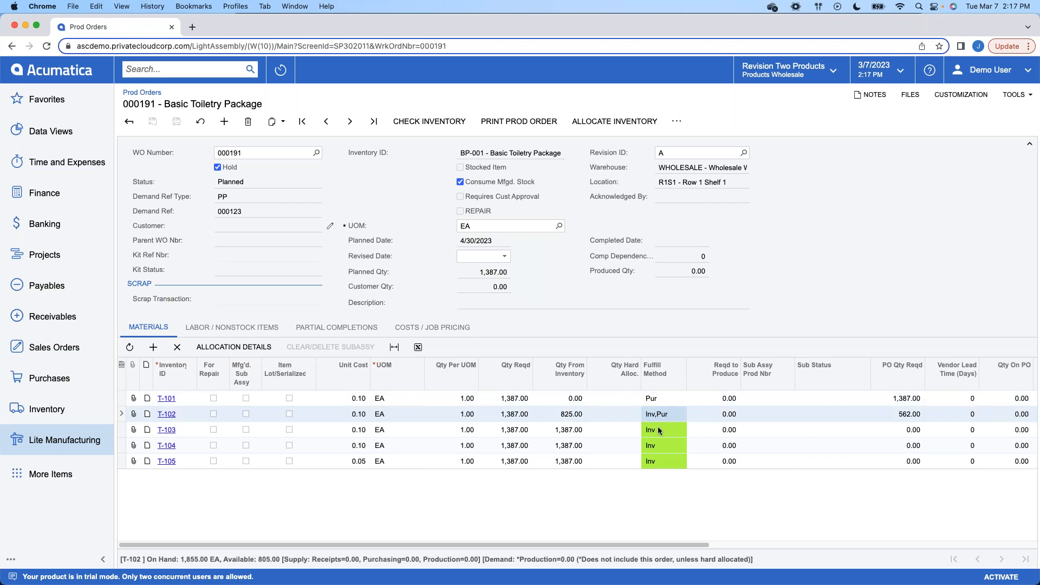
{"action": "left_click", "coordinate": [657, 428]}
{"action": "left_click", "coordinate": [664, 444]}
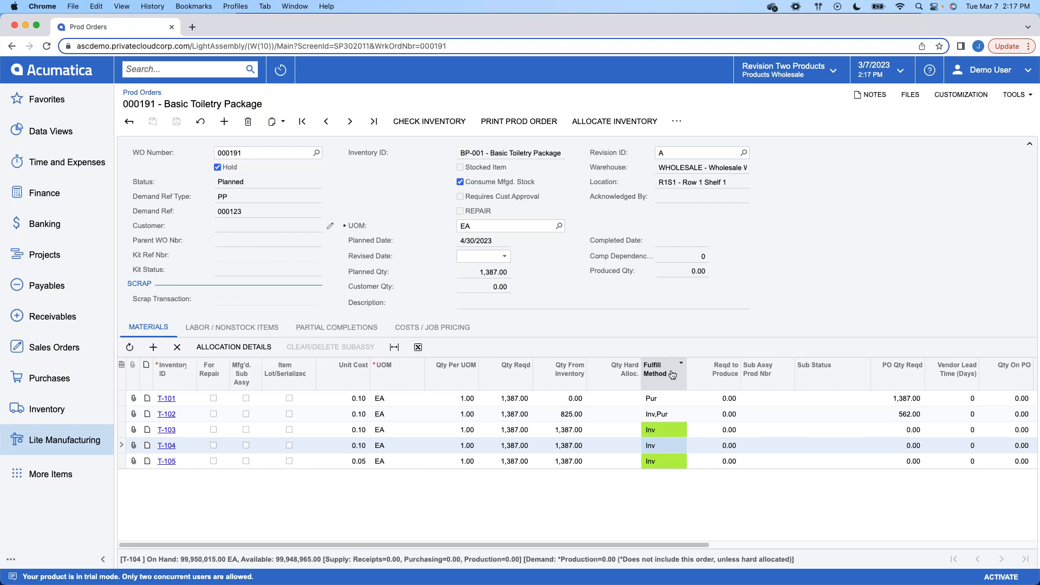
{"action": "left_click", "coordinate": [656, 464]}
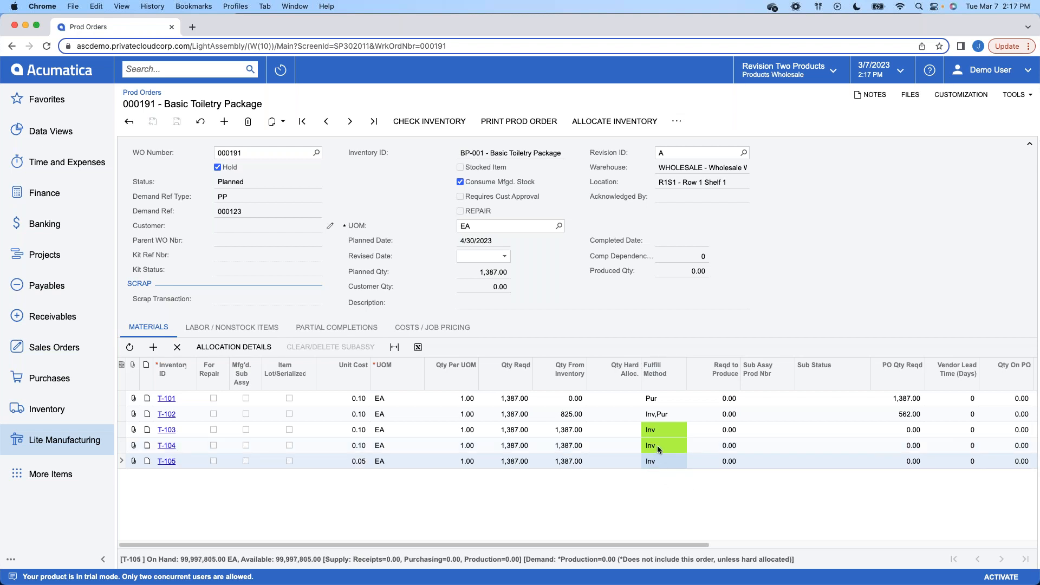
{"action": "left_click", "coordinate": [658, 445]}
{"action": "left_click", "coordinate": [659, 433]}
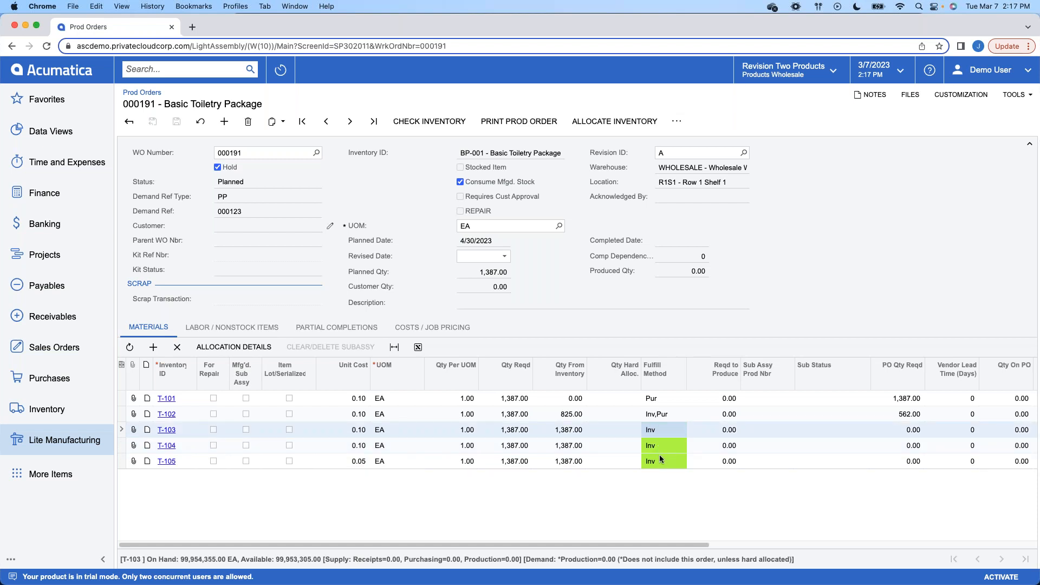
Step: Compare the fulfill methods and quantities from inventory of materials T-101 and T-102 in the production order
{"action": "left_click", "coordinate": [660, 399]}
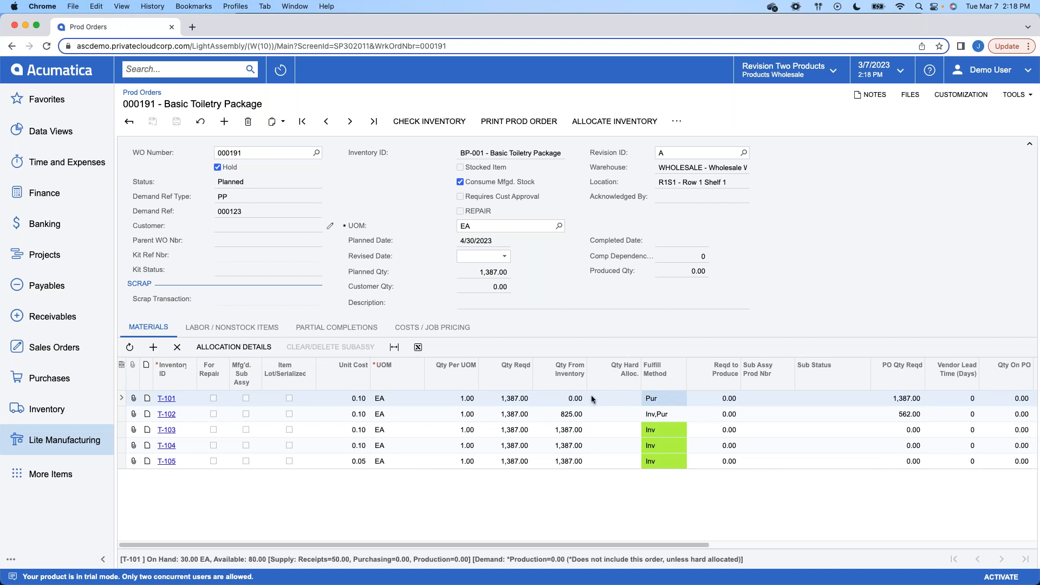
{"action": "left_click", "coordinate": [658, 417]}
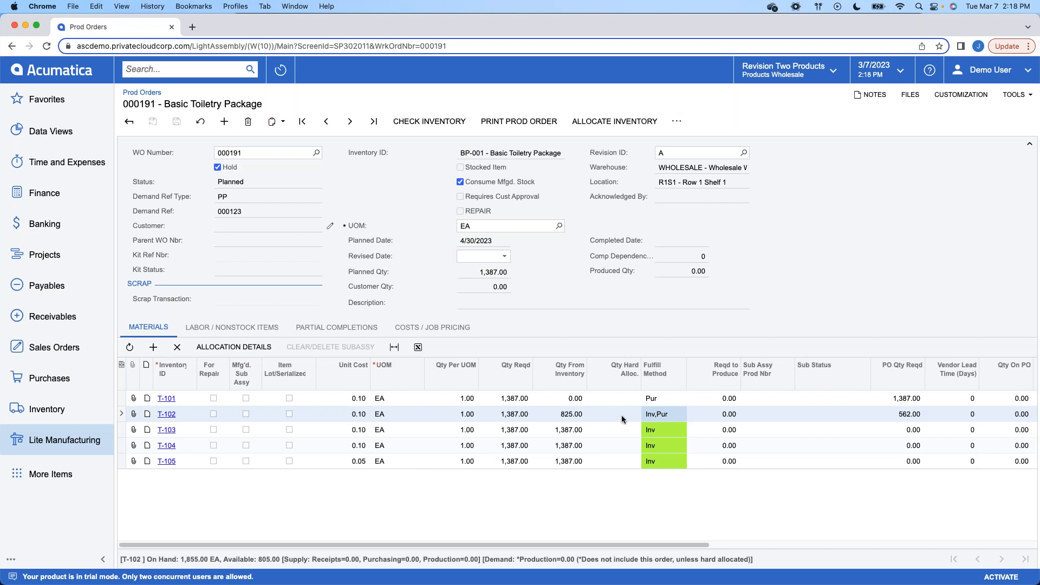
{"action": "left_click", "coordinate": [569, 402]}
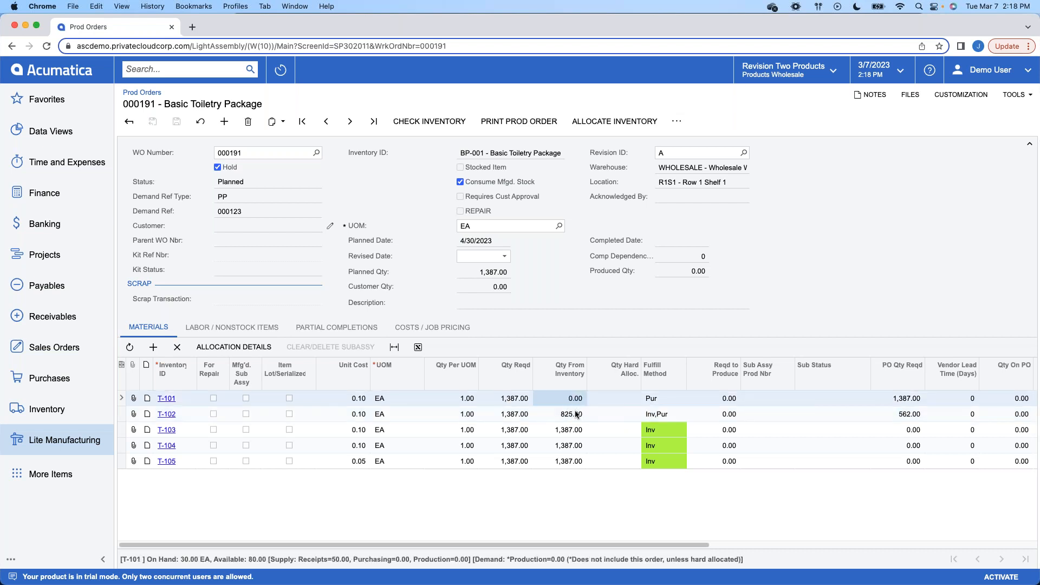
{"action": "left_click", "coordinate": [576, 414]}
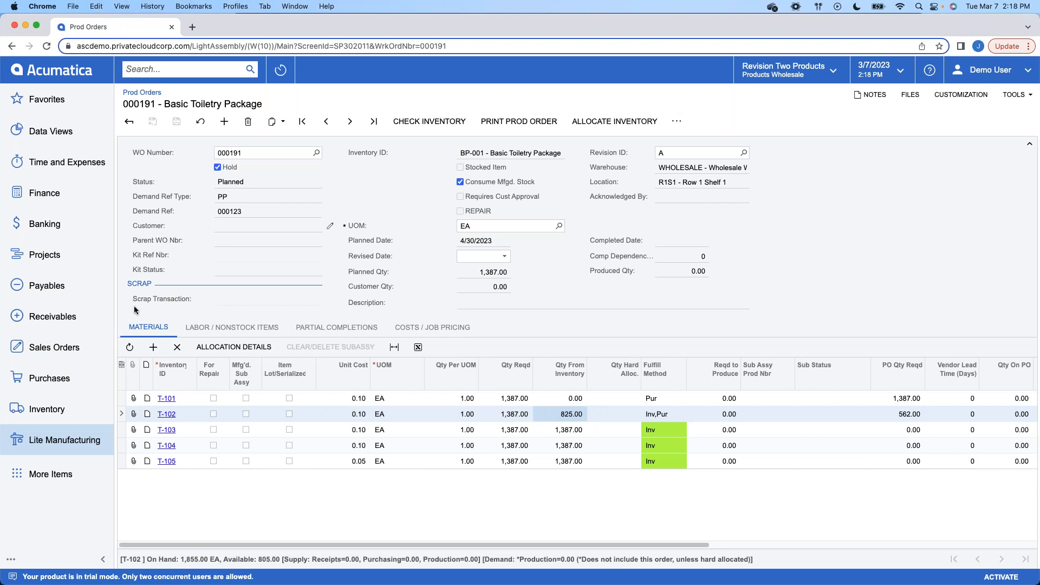
Step: Open the first sales order in the sales orders list and select its BP-001 line
{"action": "left_click", "coordinate": [74, 437]}
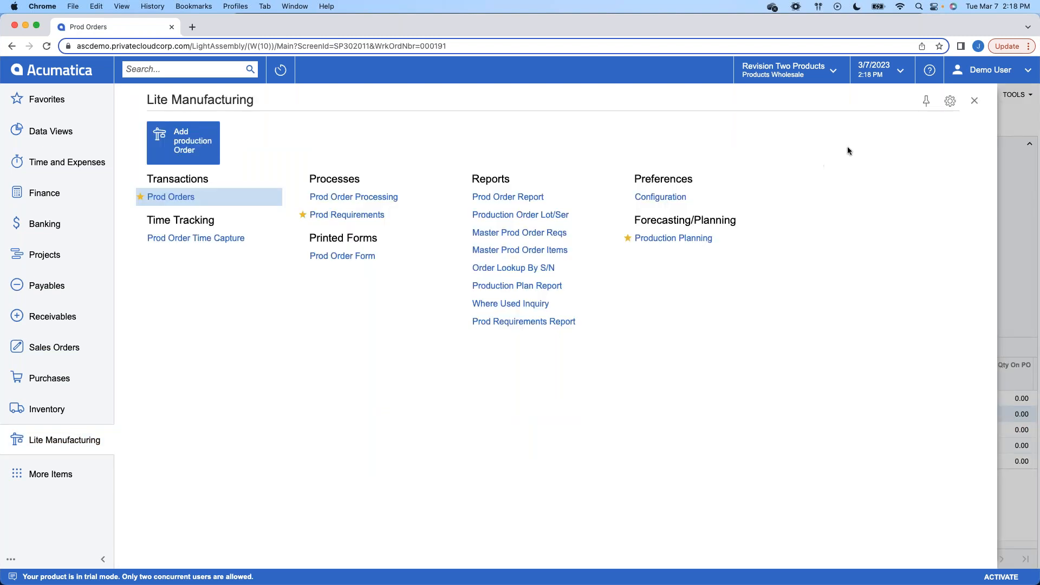
{"action": "left_click", "coordinate": [75, 361]}
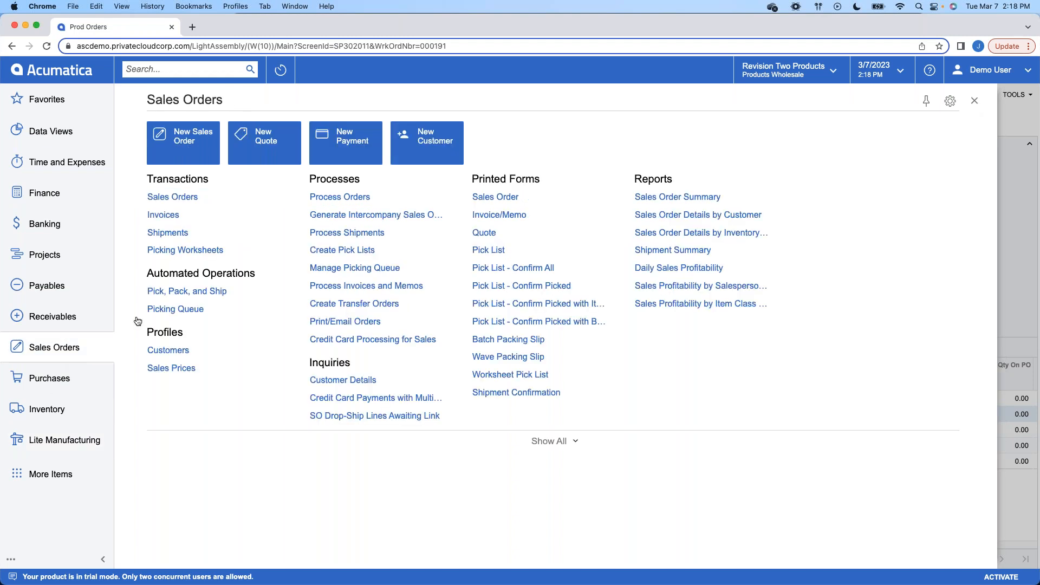
{"action": "left_click", "coordinate": [202, 205]}
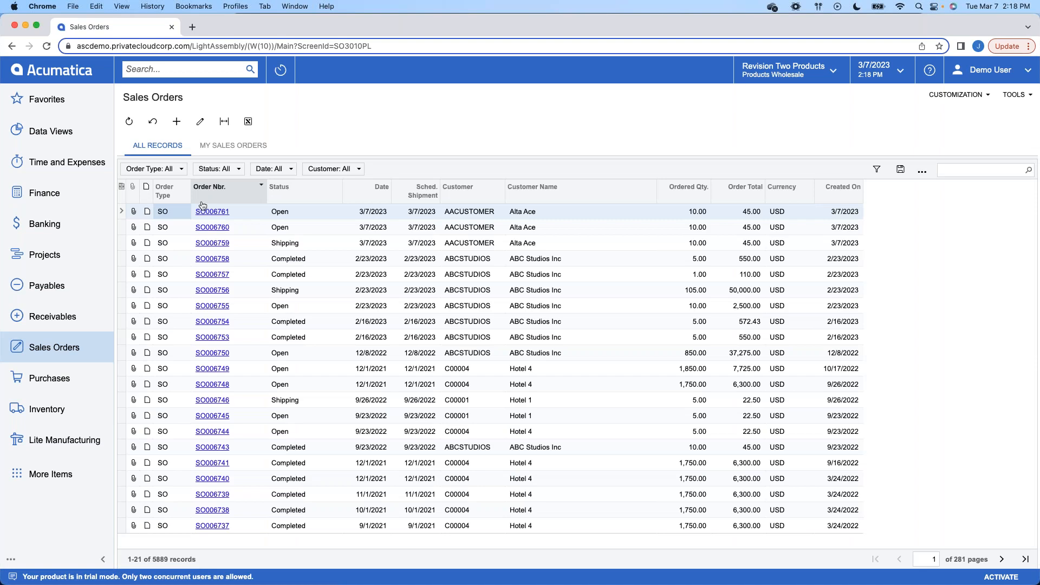
{"action": "left_click", "coordinate": [222, 214]}
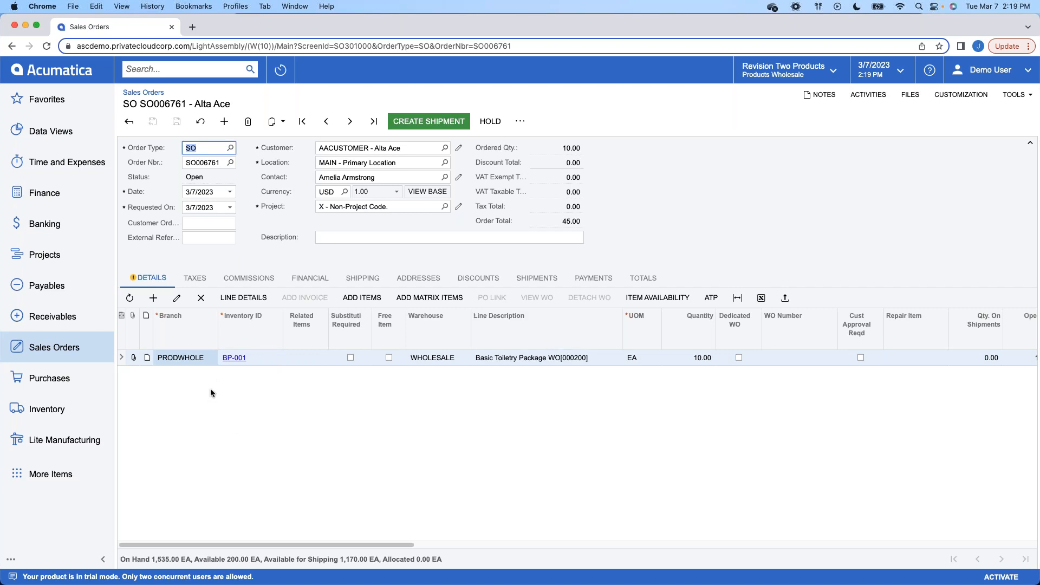
{"action": "left_click", "coordinate": [252, 360]}
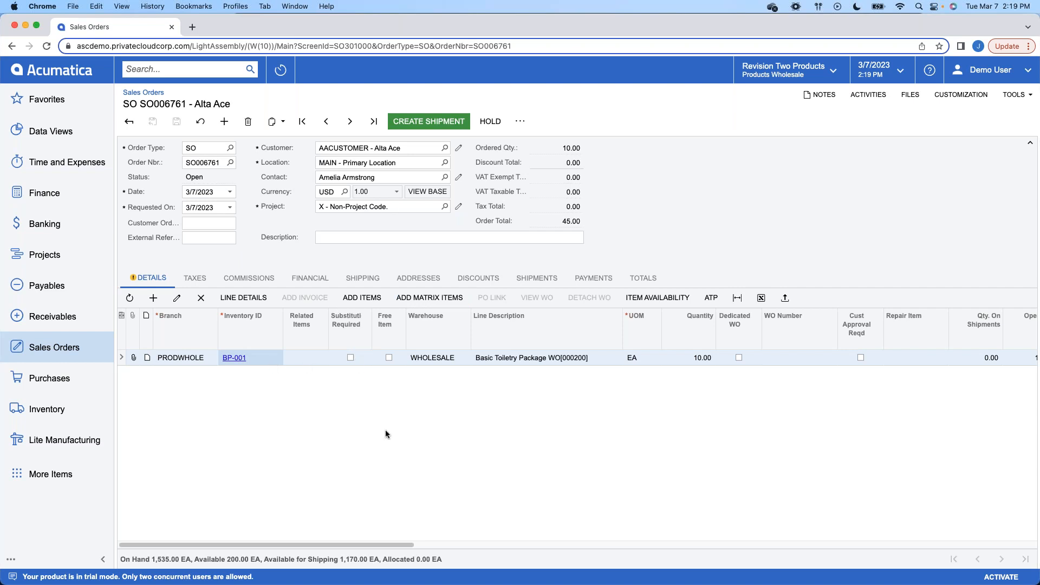
Step: Mark the BP-001 line as Dedicated WO, save the sales order, and generate its work order
{"action": "left_click", "coordinate": [738, 358]}
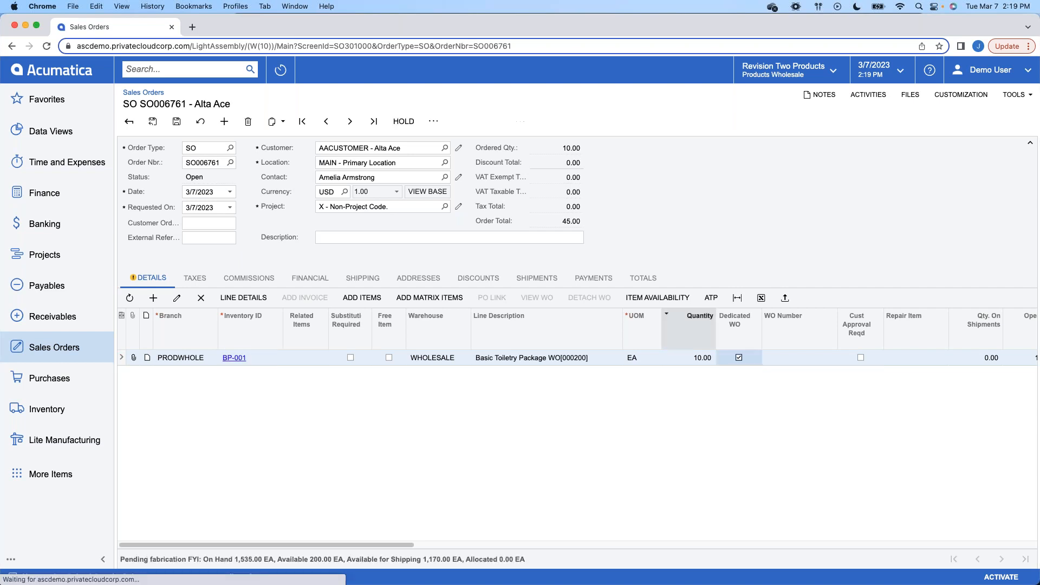
{"action": "left_click", "coordinate": [176, 121]}
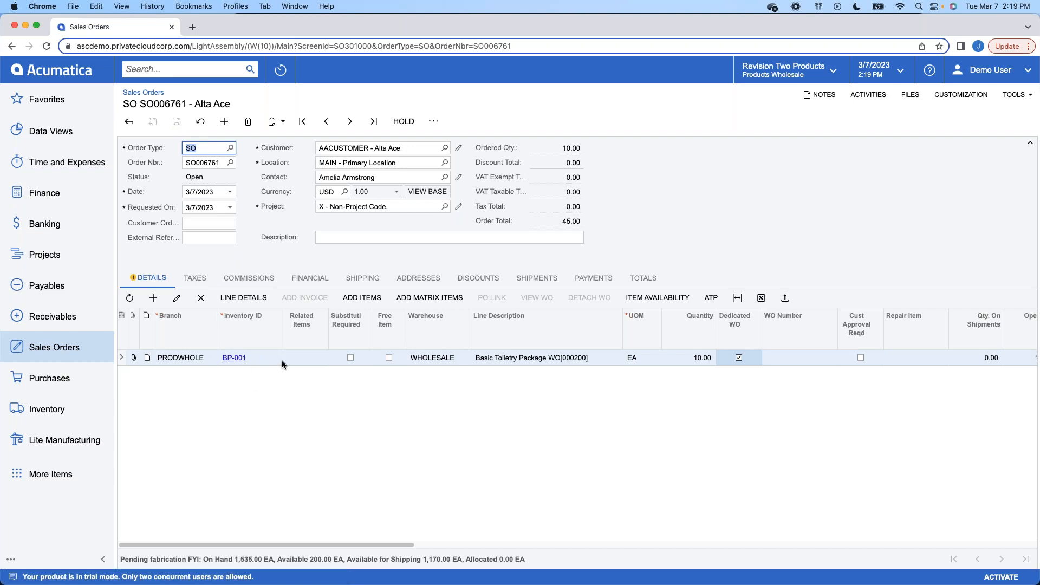
{"action": "left_click", "coordinate": [435, 125]}
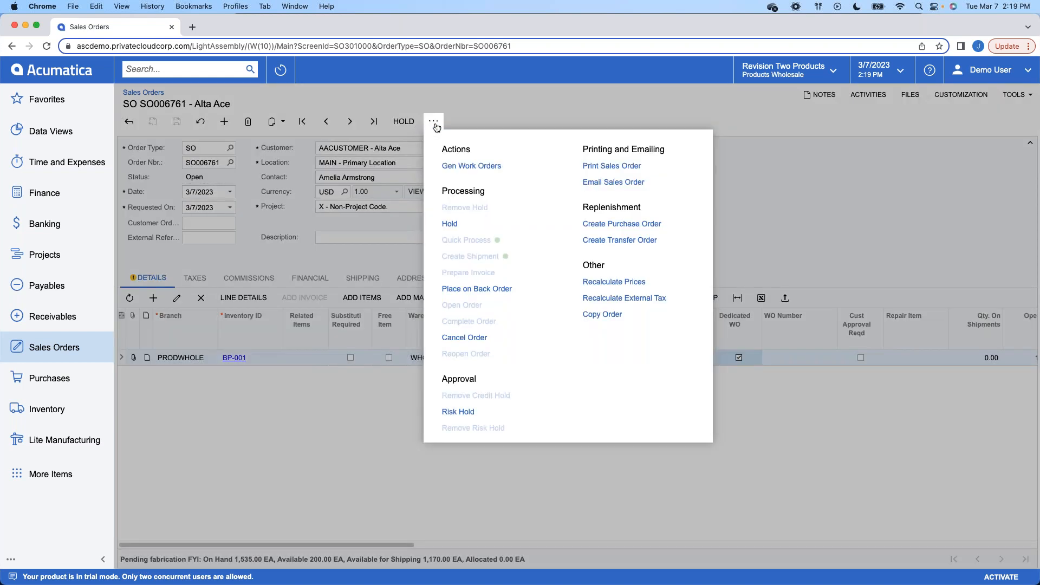
{"action": "left_click", "coordinate": [501, 172]}
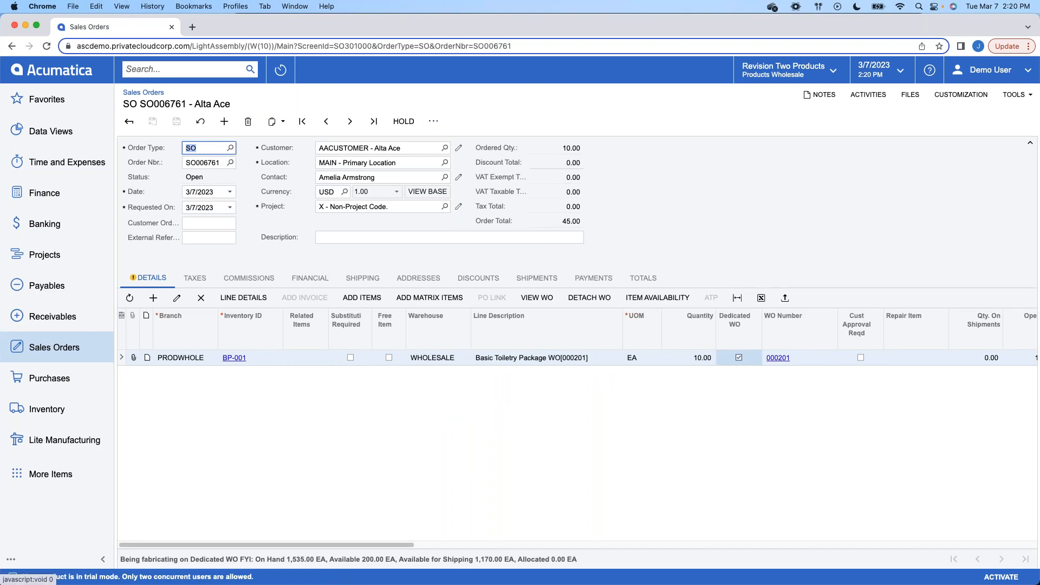
Step: Open the work order linked to the BP-001 line, review its details and material fulfillment, and close it
{"action": "left_click", "coordinate": [778, 357]}
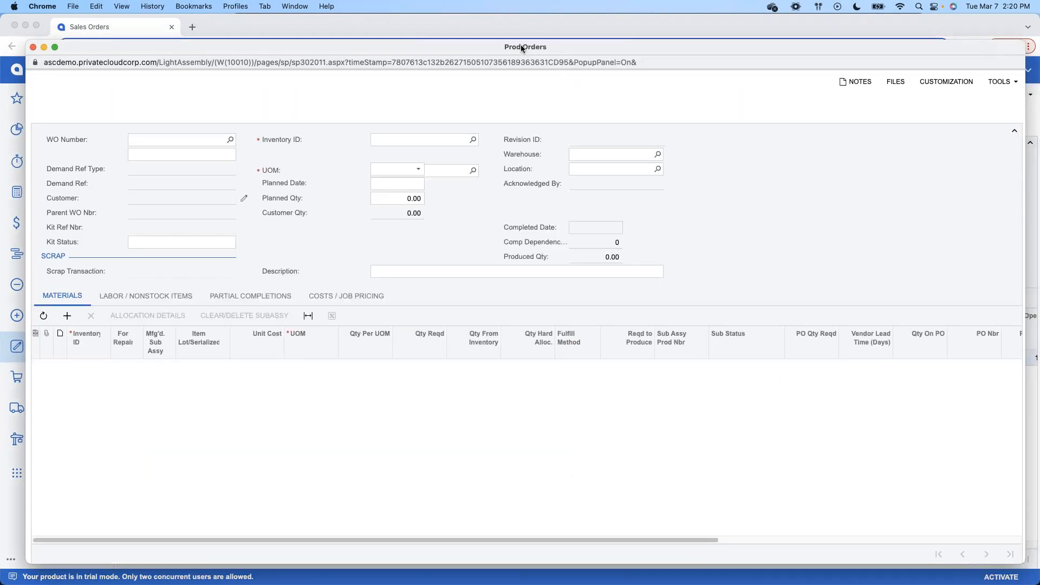
{"action": "double_click", "coordinate": [527, 50]}
{"action": "mouse_move", "coordinate": [509, 31]}
{"action": "left_mouse_down"}
{"action": "mouse_move", "coordinate": [557, 28]}
{"action": "mouse_move", "coordinate": [510, 24]}
{"action": "left_mouse_up"}
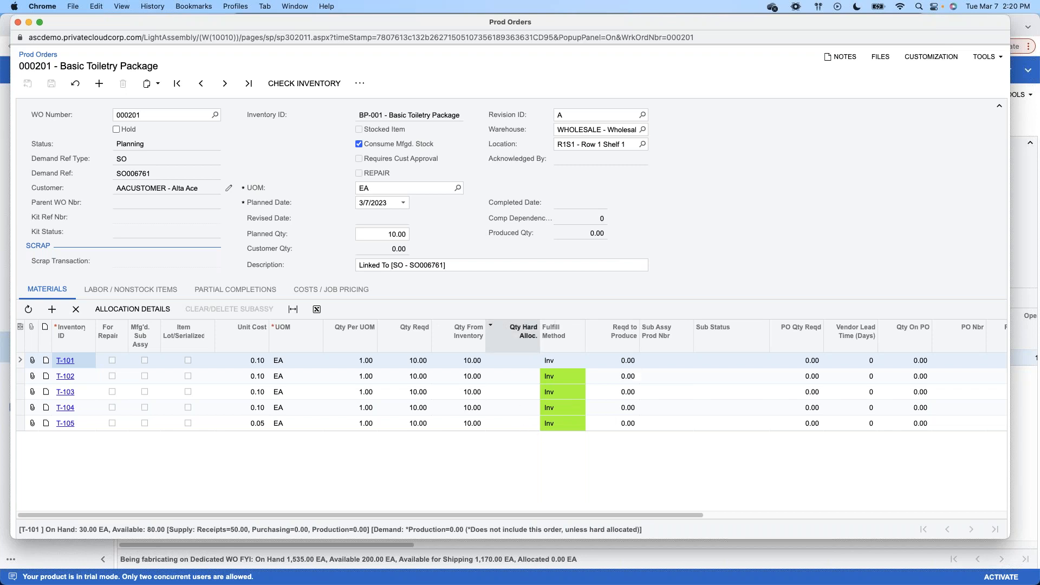
{"action": "left_click", "coordinate": [19, 22]}
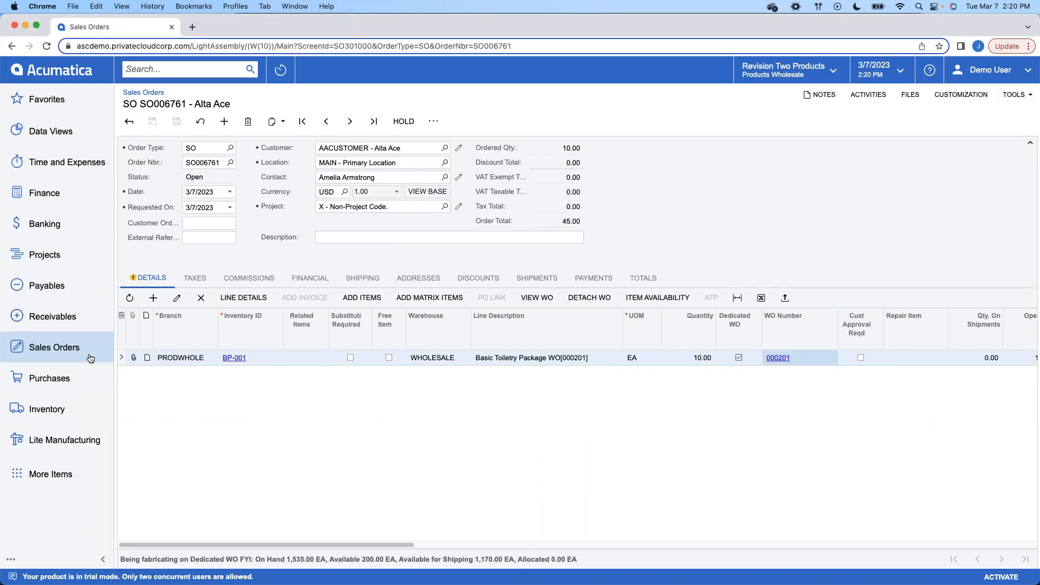
Step: Open the production orders list and compare the order linked to the sales order with the planned Basic Toiletry Package orders
{"action": "left_click", "coordinate": [93, 440]}
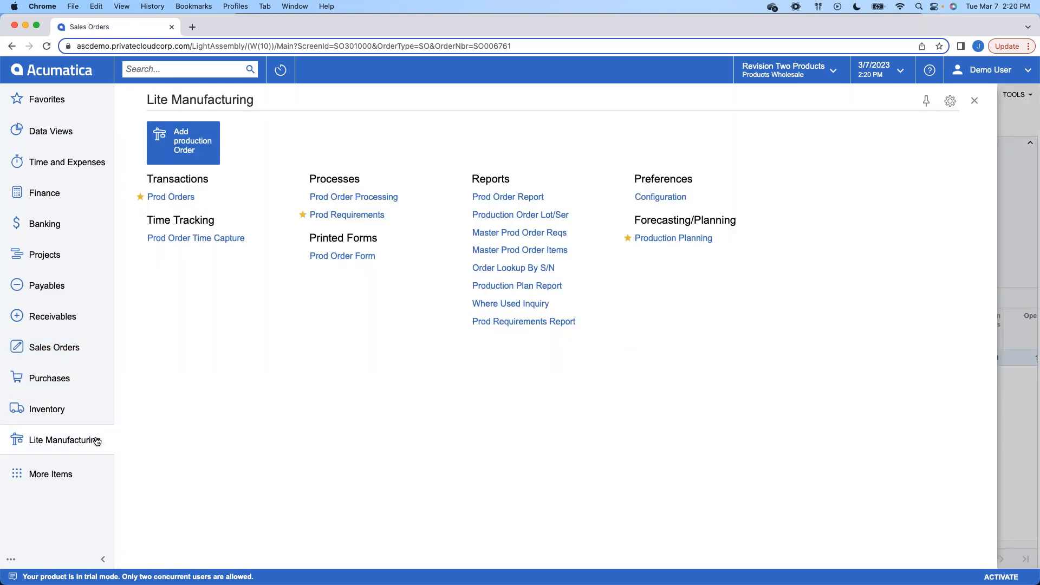
{"action": "left_click", "coordinate": [163, 197]}
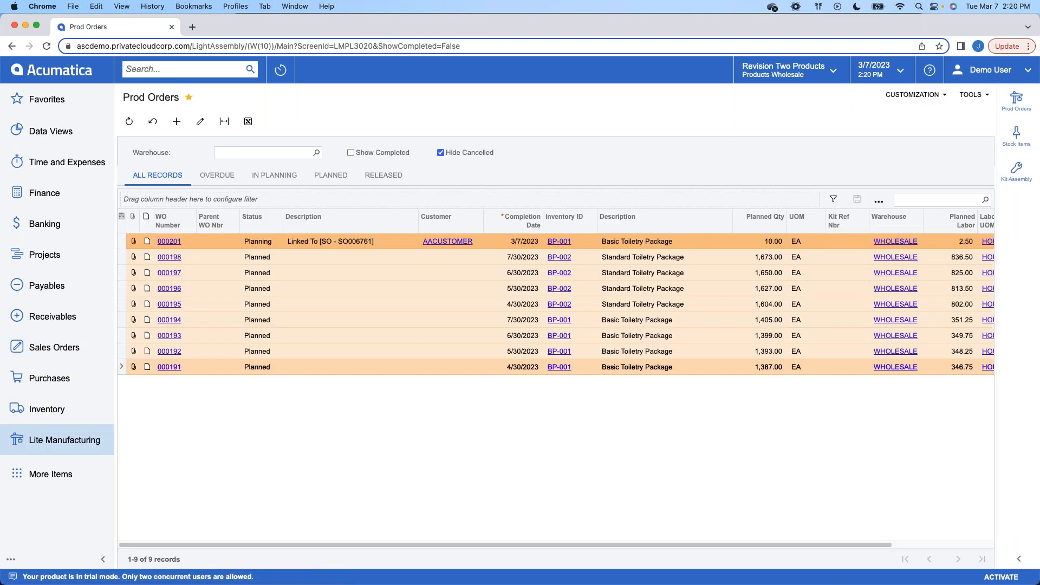
{"action": "left_click", "coordinate": [307, 243]}
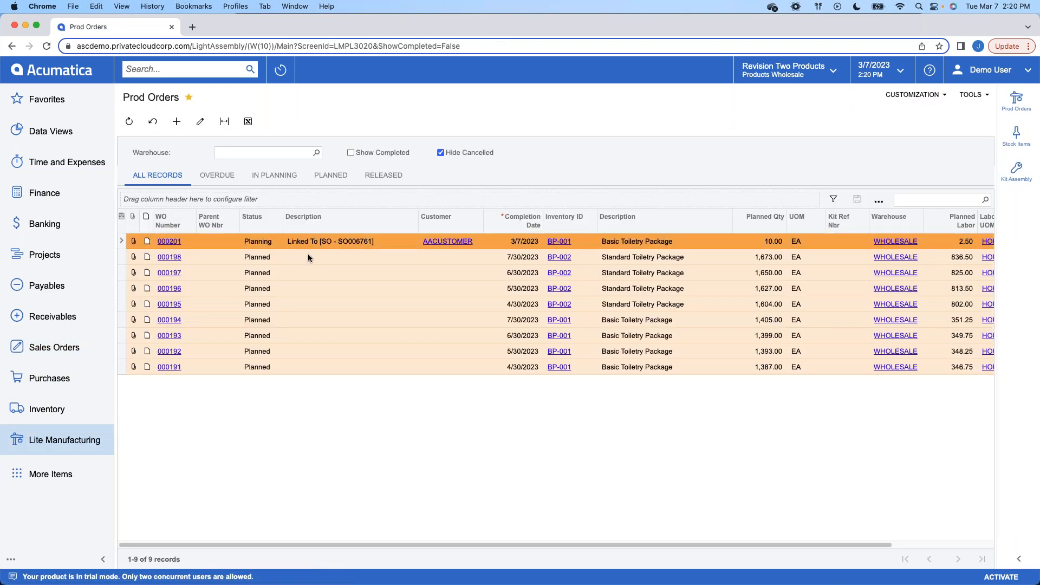
{"action": "left_click", "coordinate": [311, 319]}
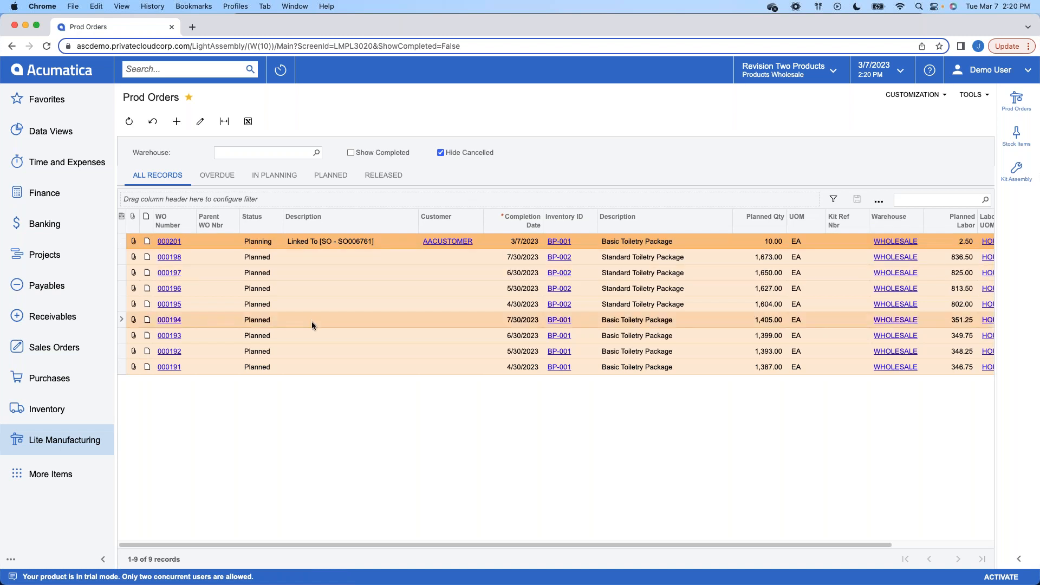
{"action": "left_click", "coordinate": [312, 342]}
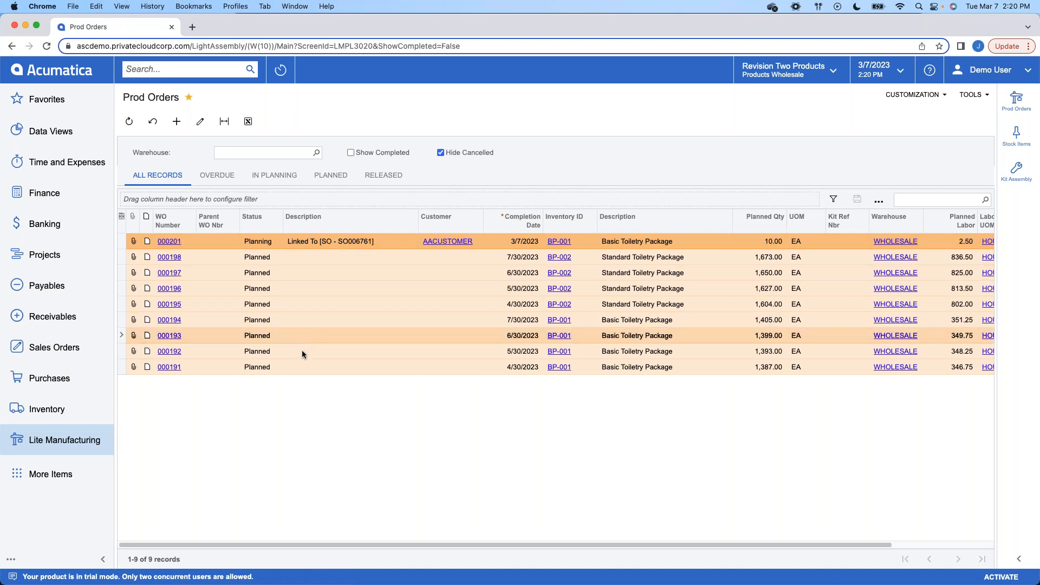
{"action": "left_click", "coordinate": [304, 352]}
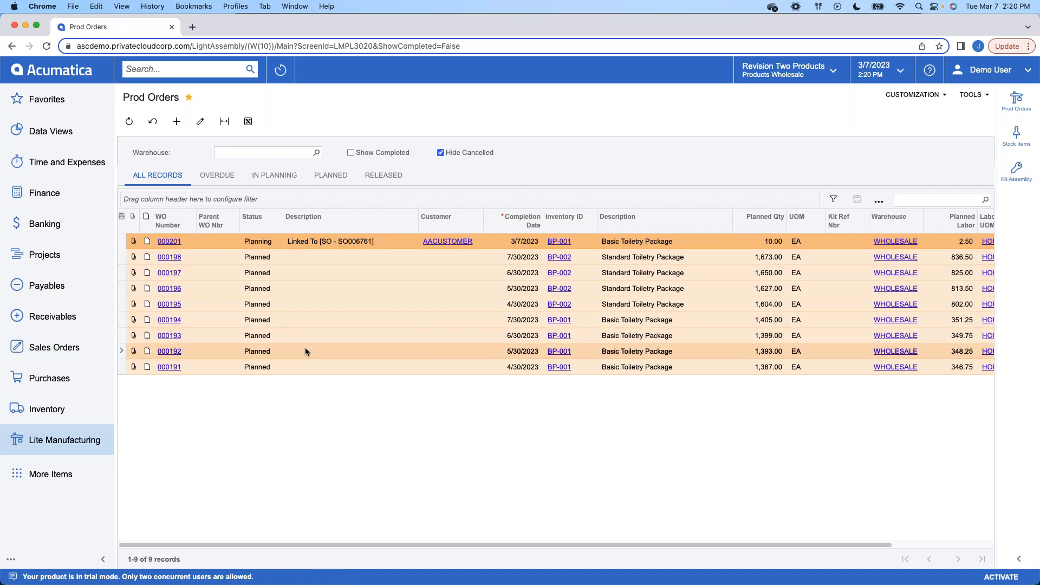
Step: Open Prod Requirements and set the WO delivery date range end to 4/19/2024
{"action": "left_click", "coordinate": [76, 449]}
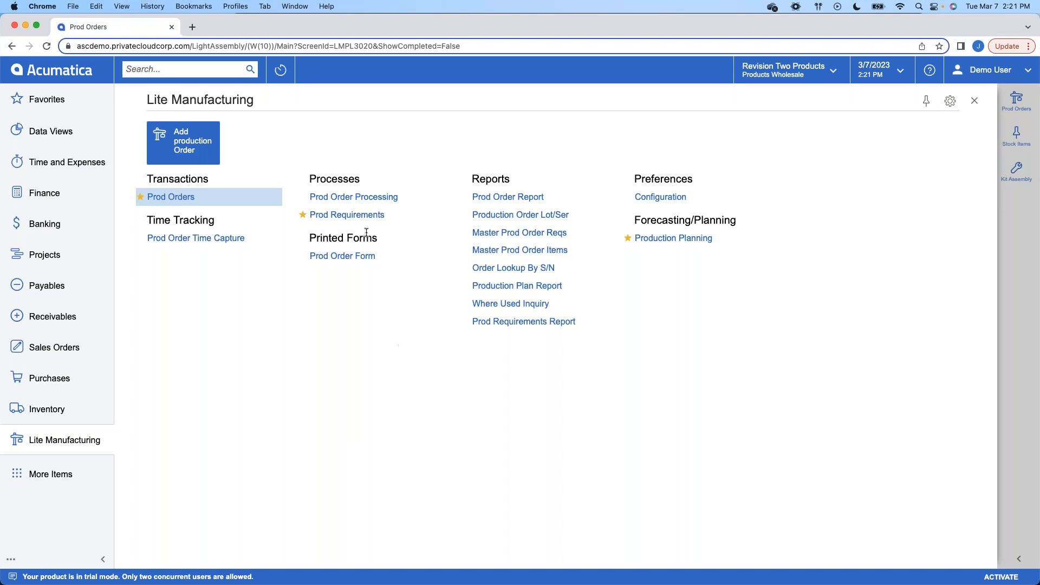
{"action": "left_click", "coordinate": [390, 219]}
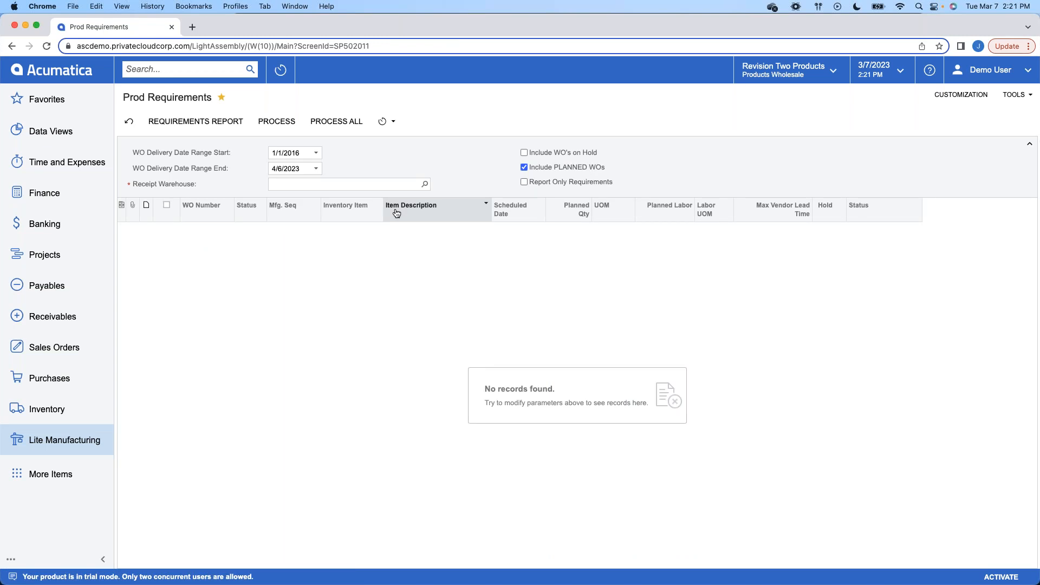
{"action": "left_click", "coordinate": [315, 171]}
{"action": "left_click", "coordinate": [384, 182]}
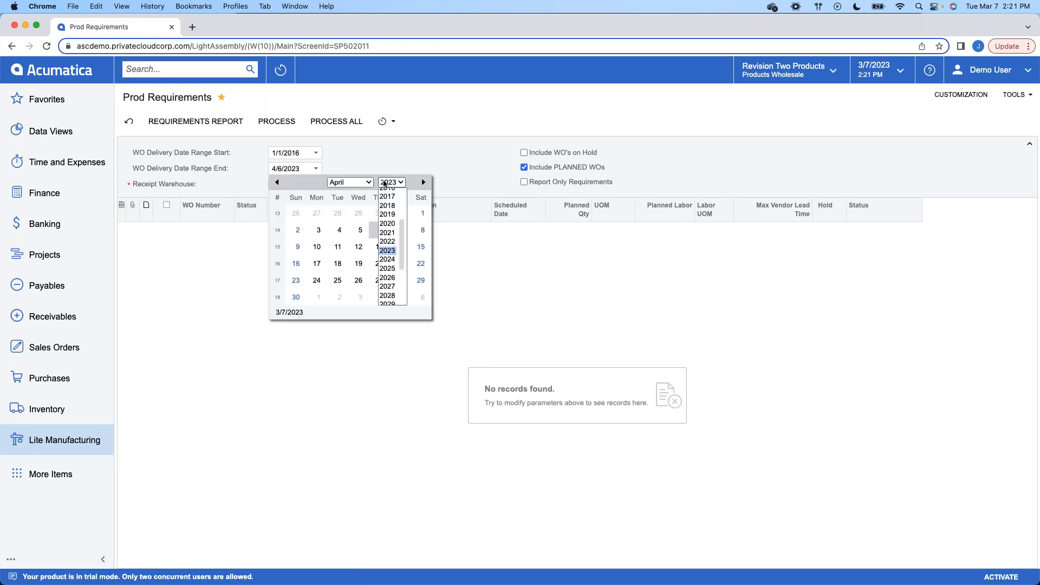
{"action": "left_click", "coordinate": [388, 260]}
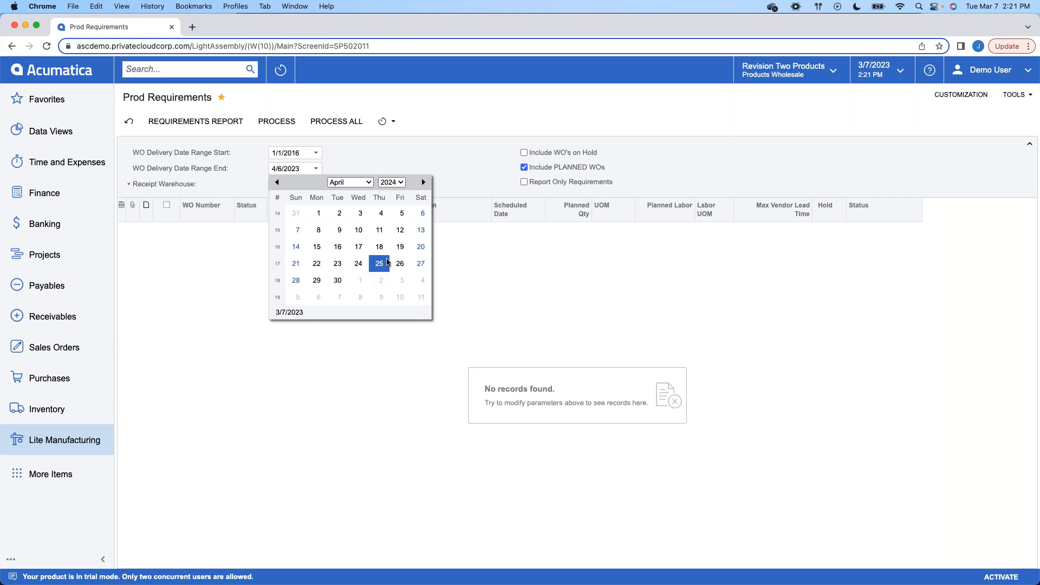
{"action": "left_click", "coordinate": [399, 248]}
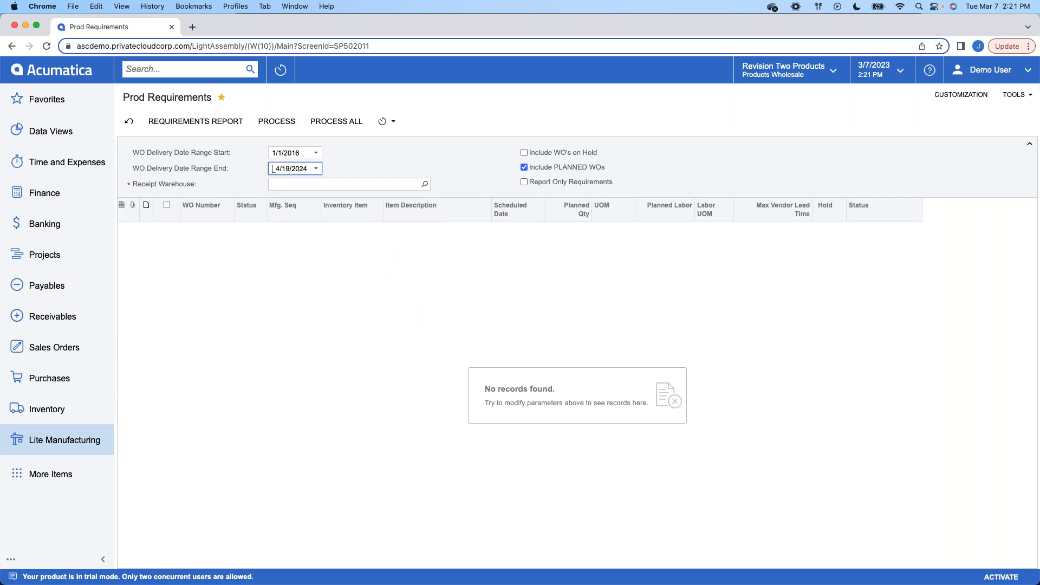
Step: Set the receipt warehouse to WHOLESALE and include work orders on hold
{"action": "left_click", "coordinate": [425, 186]}
{"action": "left_click", "coordinate": [323, 339]}
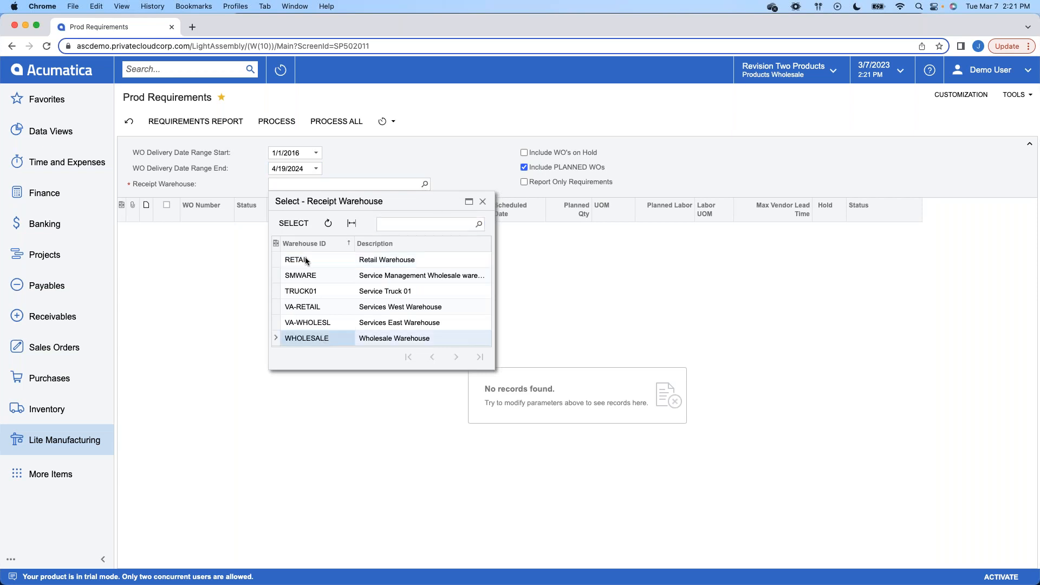
{"action": "left_click", "coordinate": [301, 224]}
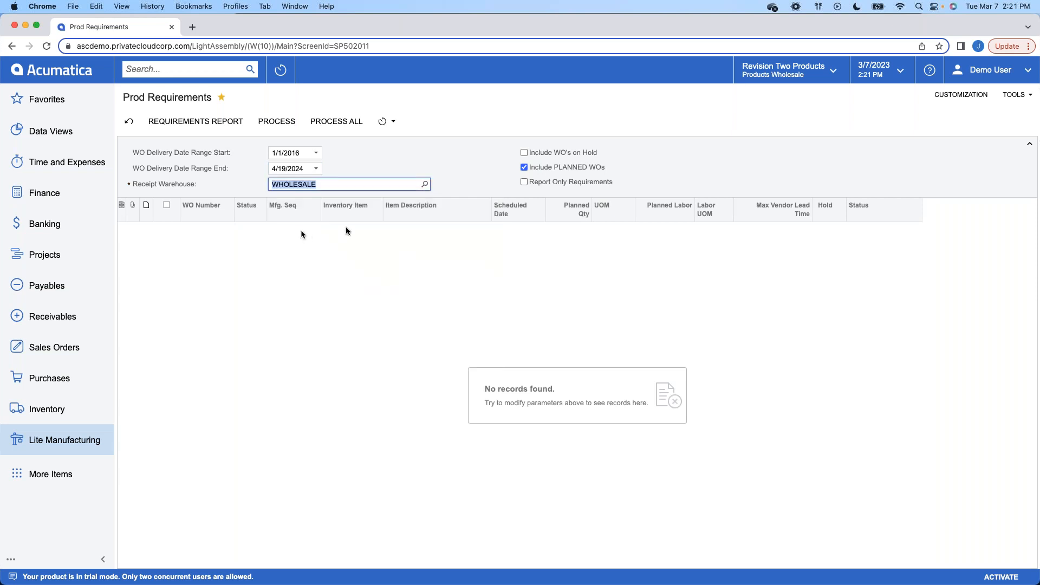
{"action": "left_click", "coordinate": [560, 153]}
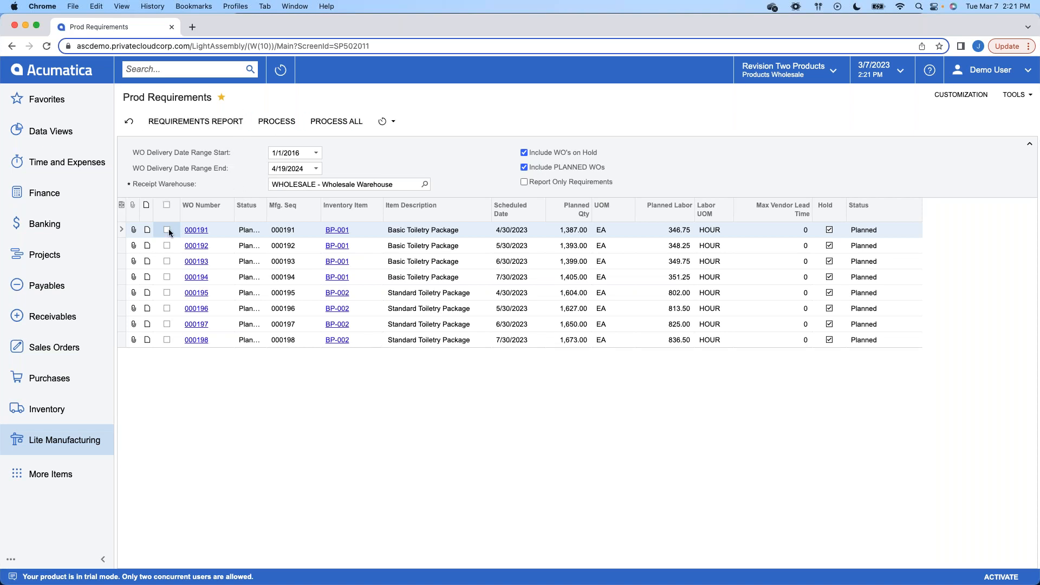
{"action": "left_click", "coordinate": [525, 217]}
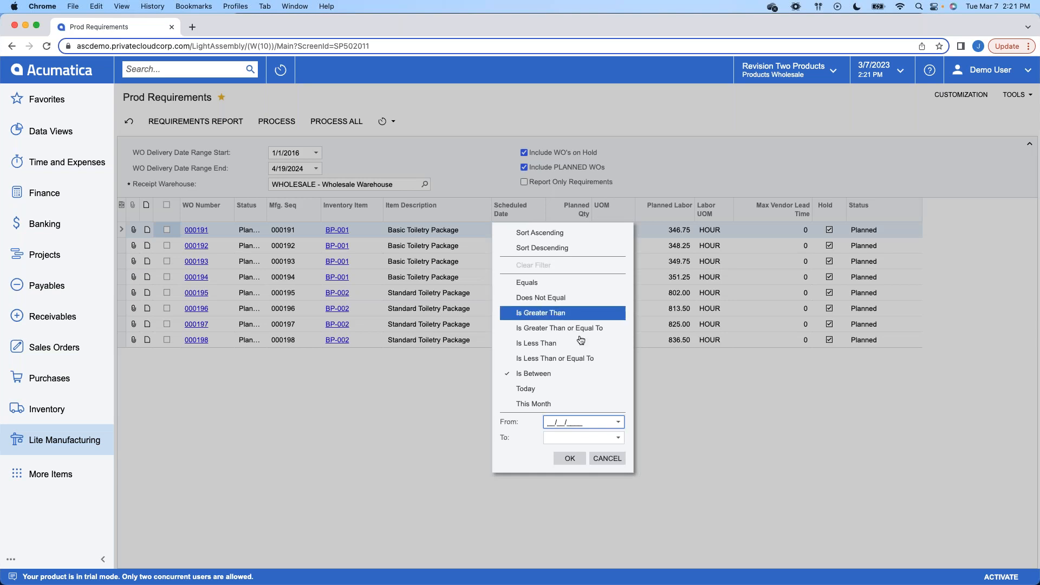
{"action": "left_click", "coordinate": [617, 422]}
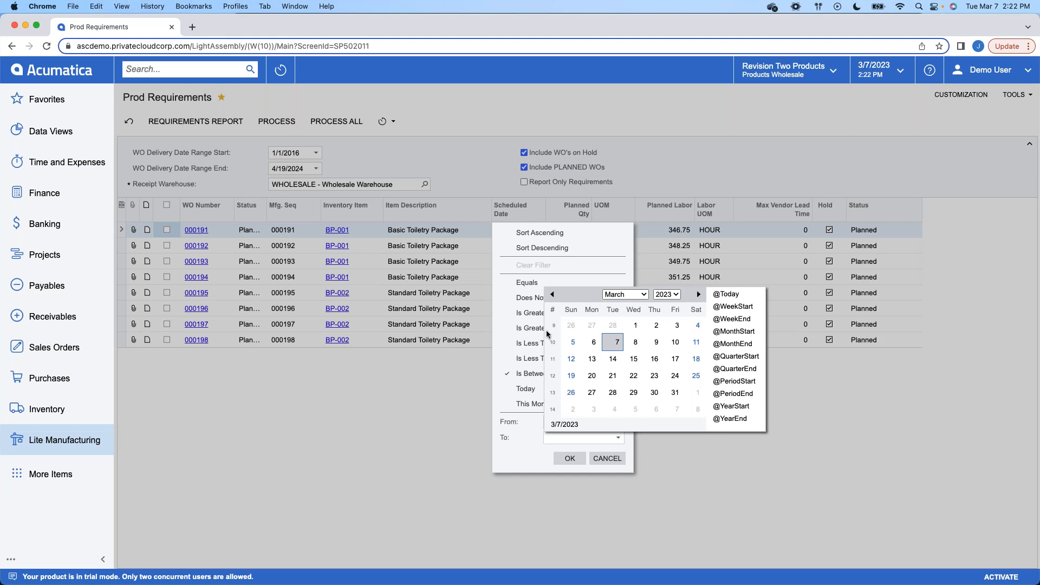
{"action": "left_click", "coordinate": [454, 379]}
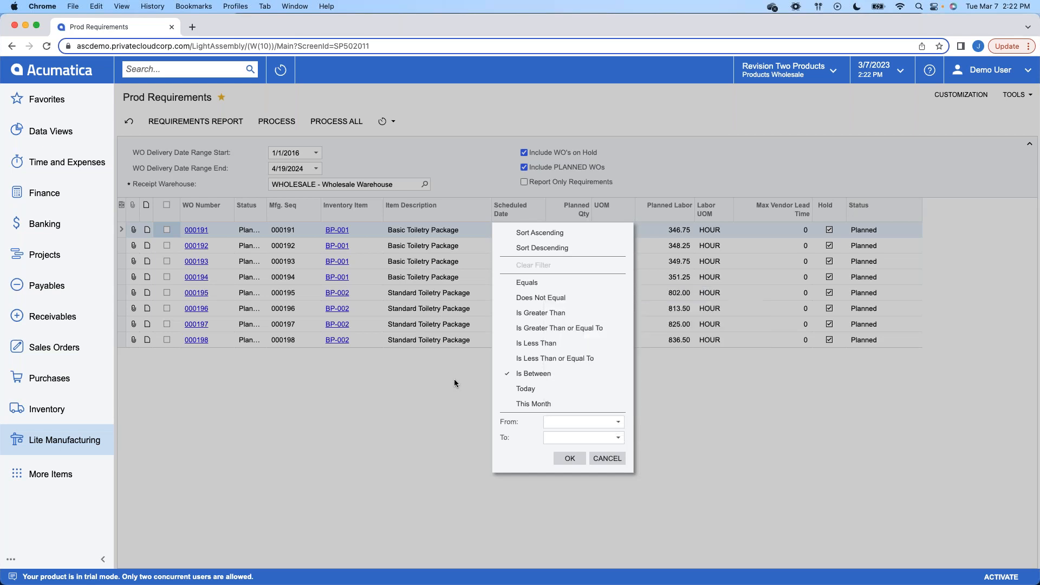
{"action": "left_click", "coordinate": [456, 379]}
Step: Sort the production requirements by scheduled date in ascending order
{"action": "left_click", "coordinate": [520, 216]}
{"action": "left_click", "coordinate": [531, 363]}
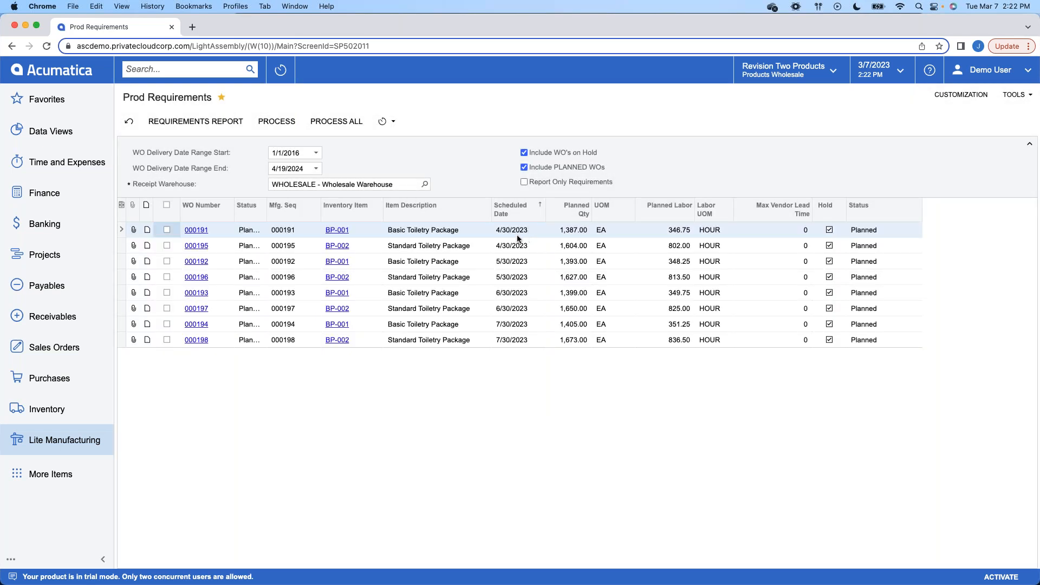
{"action": "left_click", "coordinate": [517, 239]}
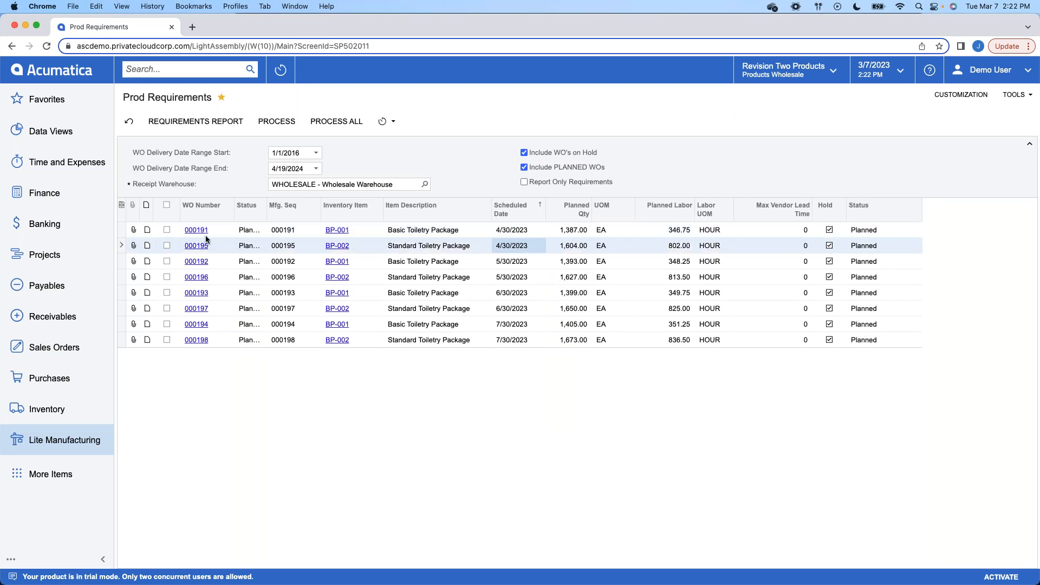
Step: Select the two work orders scheduled for 4/30/2023 and run the requirements report for them
{"action": "left_click", "coordinate": [169, 229]}
{"action": "left_click", "coordinate": [169, 244]}
{"action": "left_click", "coordinate": [223, 124]}
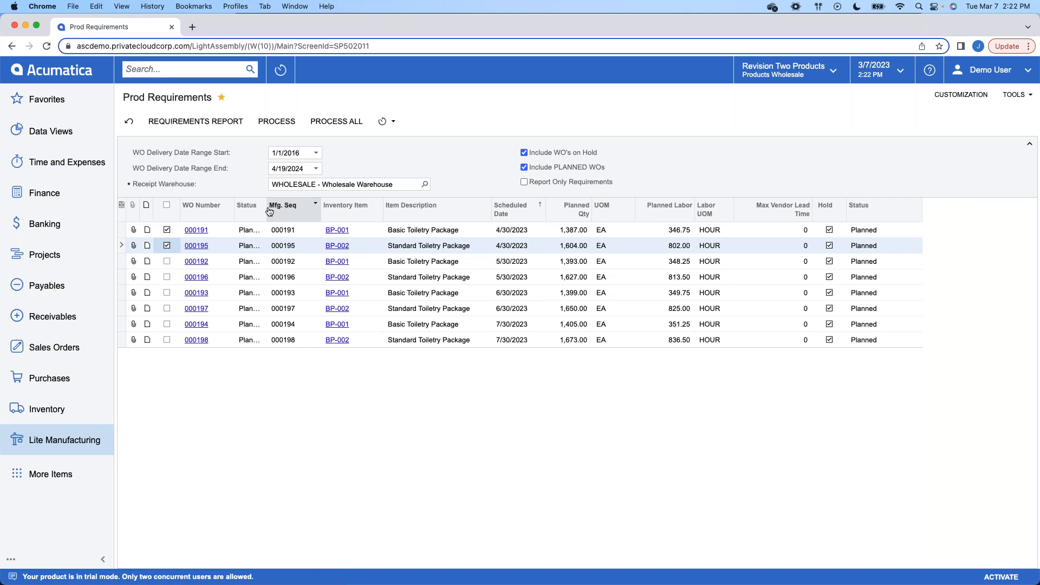
{"action": "left_click", "coordinate": [229, 230]}
{"action": "left_click", "coordinate": [223, 242]}
{"action": "left_click", "coordinate": [222, 232]}
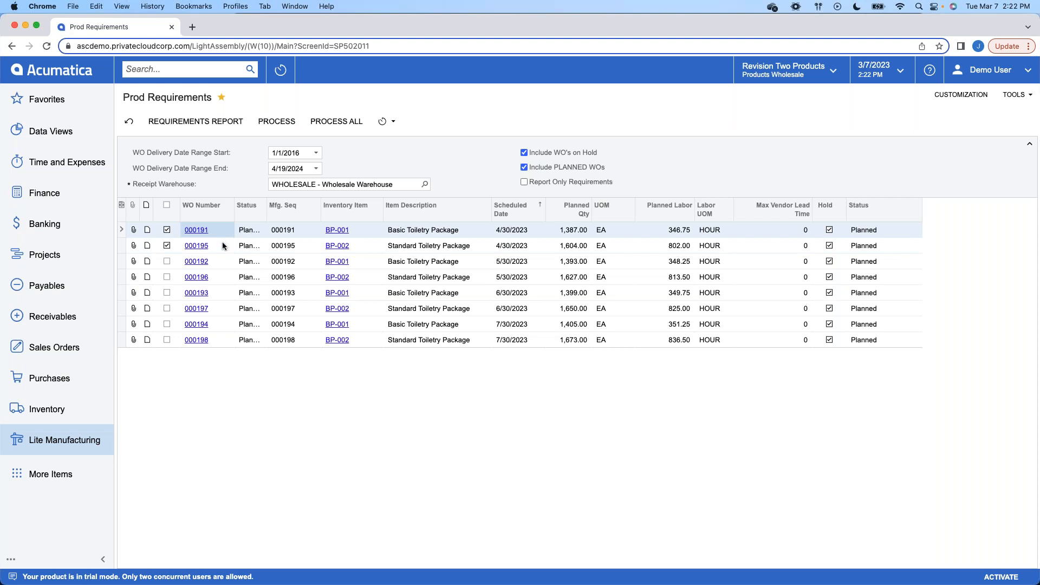
{"action": "left_click", "coordinate": [224, 243]}
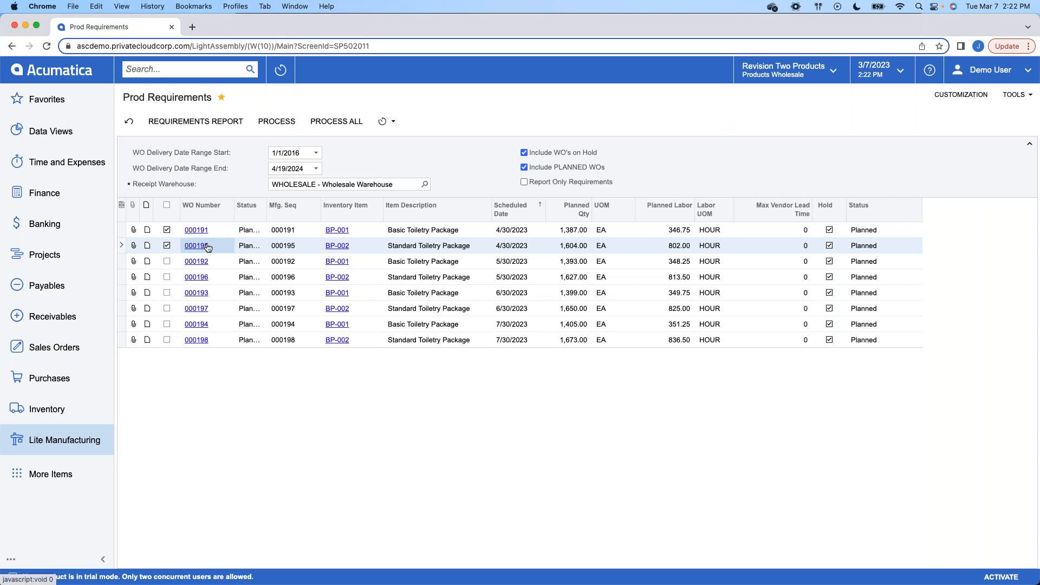
{"action": "left_click", "coordinate": [505, 233]}
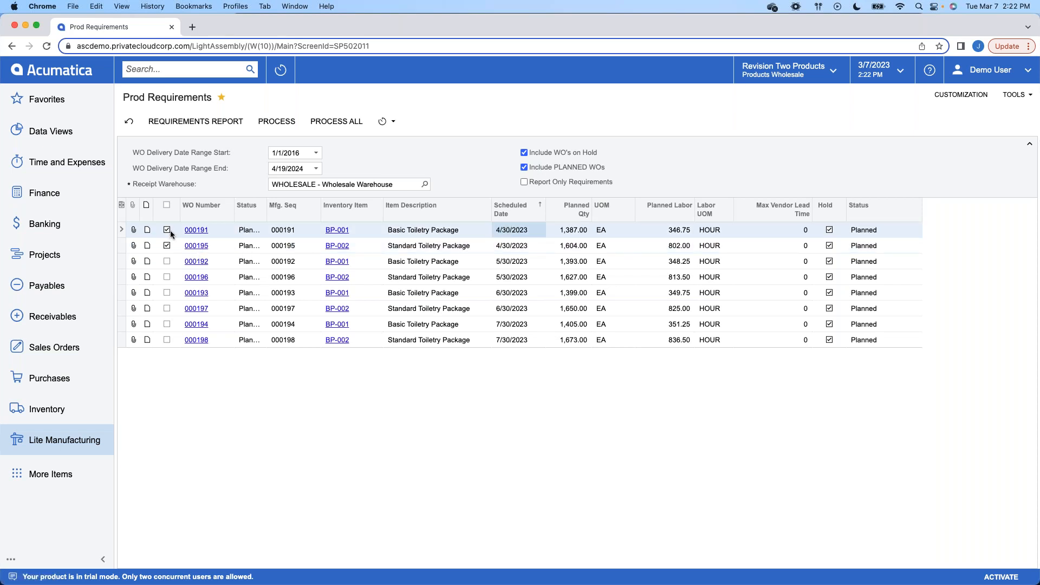
{"action": "left_click", "coordinate": [183, 124]}
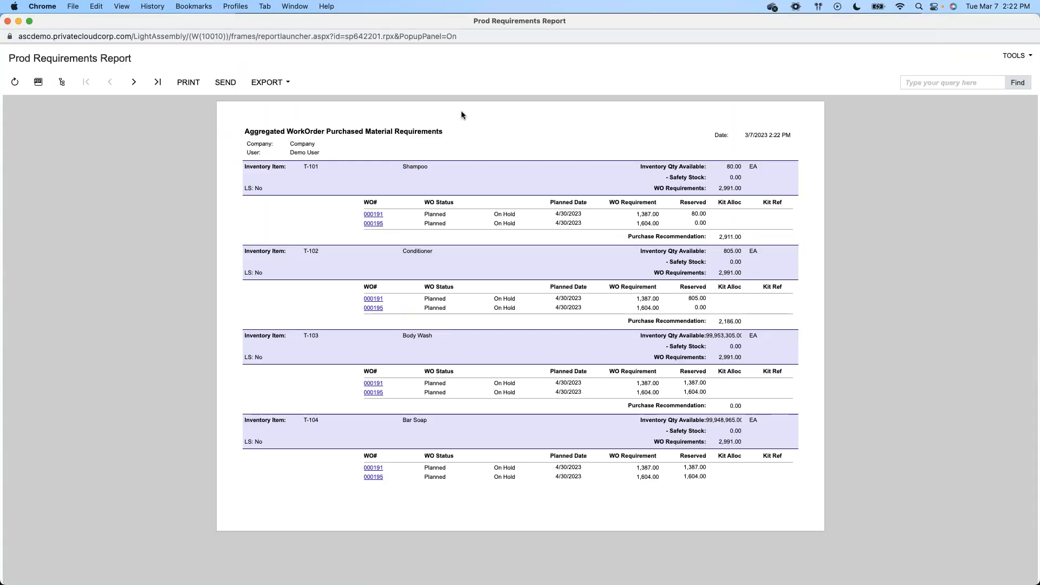
Step: Show the requirements report as a PDF at 125% and examine the purchase recommendations for items T-101 through T-103
{"action": "left_click", "coordinate": [43, 83]}
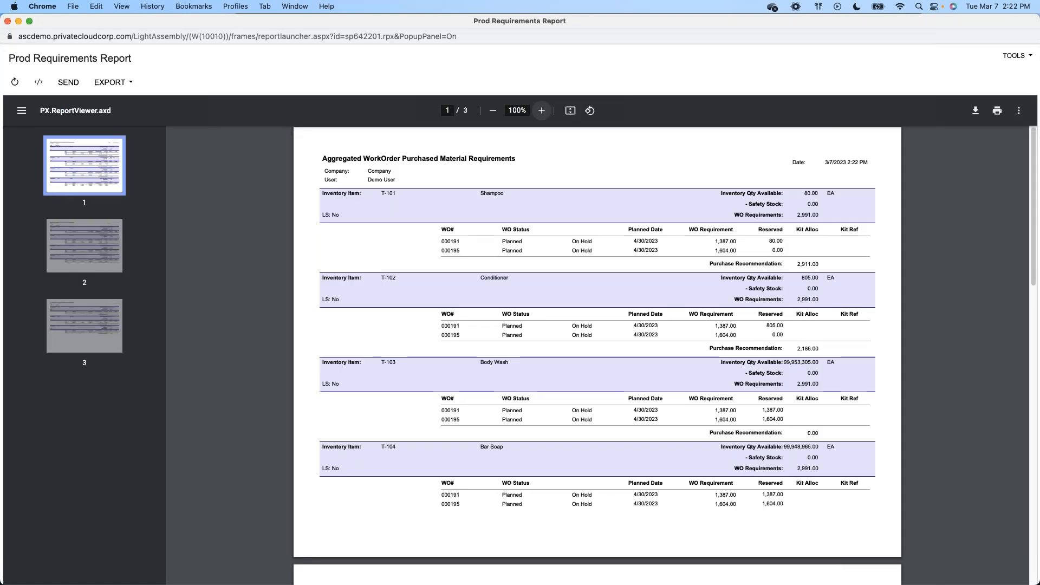
{"action": "left_click", "coordinate": [542, 112]}
{"action": "left_click", "coordinate": [541, 111]}
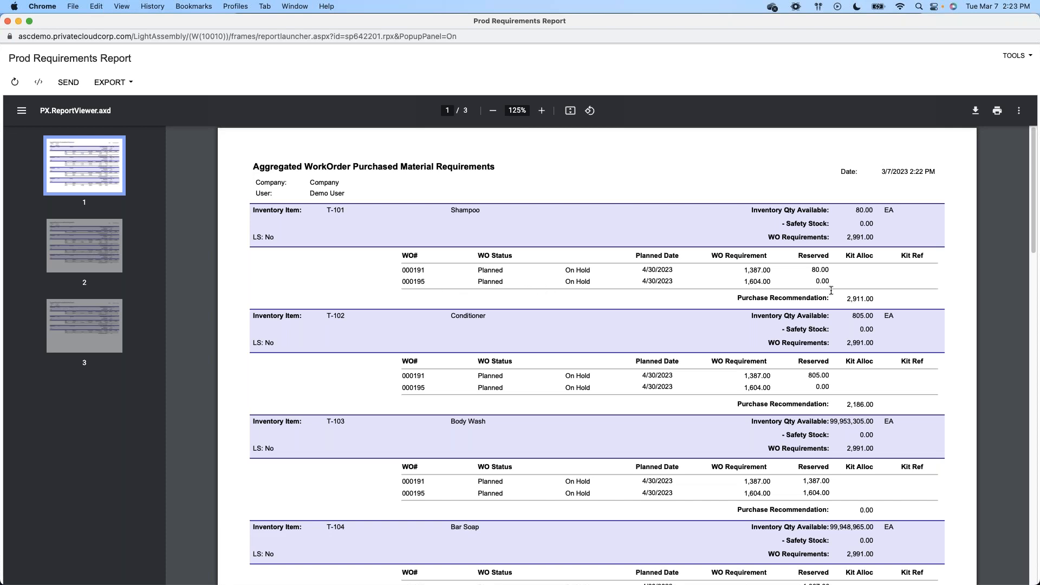
{"action": "left_click_drag", "start_coordinate": [738, 298], "coordinate": [881, 300]}
{"action": "left_click", "coordinate": [877, 299]}
{"action": "scroll", "coordinate": [771, 299], "scroll_direction": "down", "scroll_amount": 2}
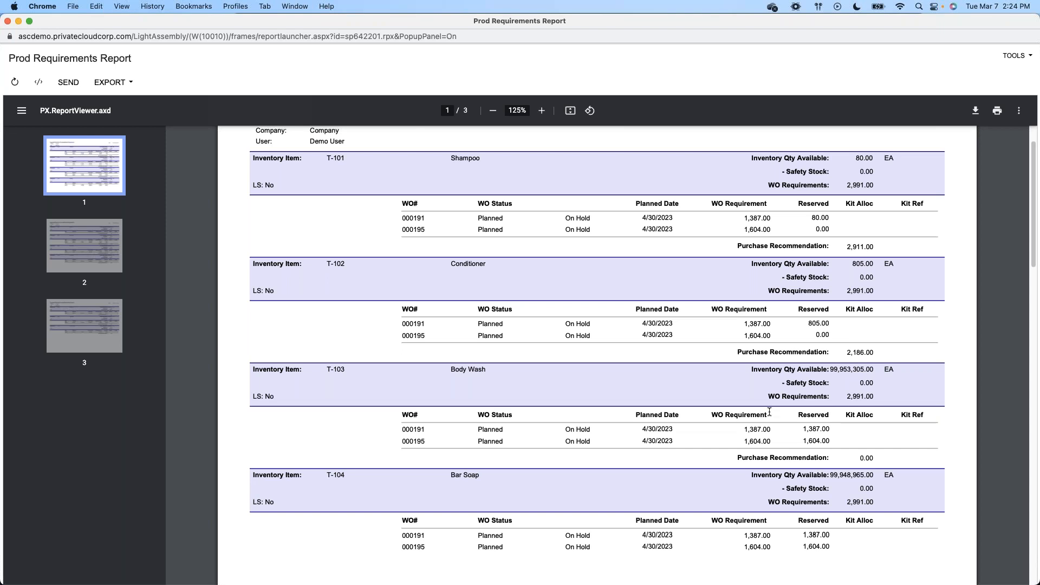
{"action": "scroll", "coordinate": [791, 419], "scroll_direction": "down", "scroll_amount": 1}
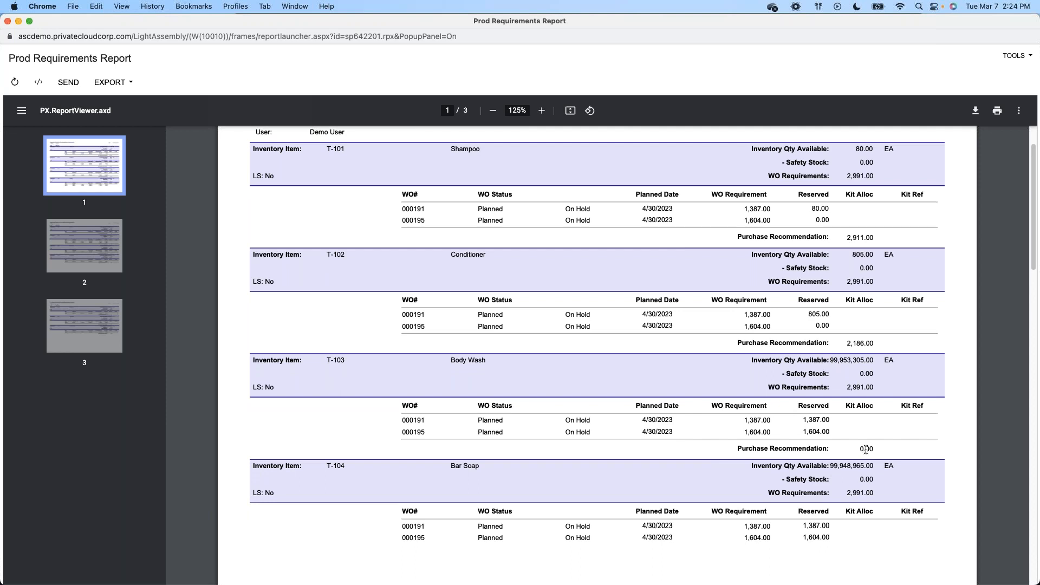
Step: Examine the requirements report for items T-104 through T-106, return to the T-101 purchase recommendation, and close the report
{"action": "scroll", "coordinate": [865, 444], "scroll_direction": "down", "scroll_amount": 2}
{"action": "scroll", "coordinate": [865, 444], "scroll_direction": "down", "scroll_amount": 5}
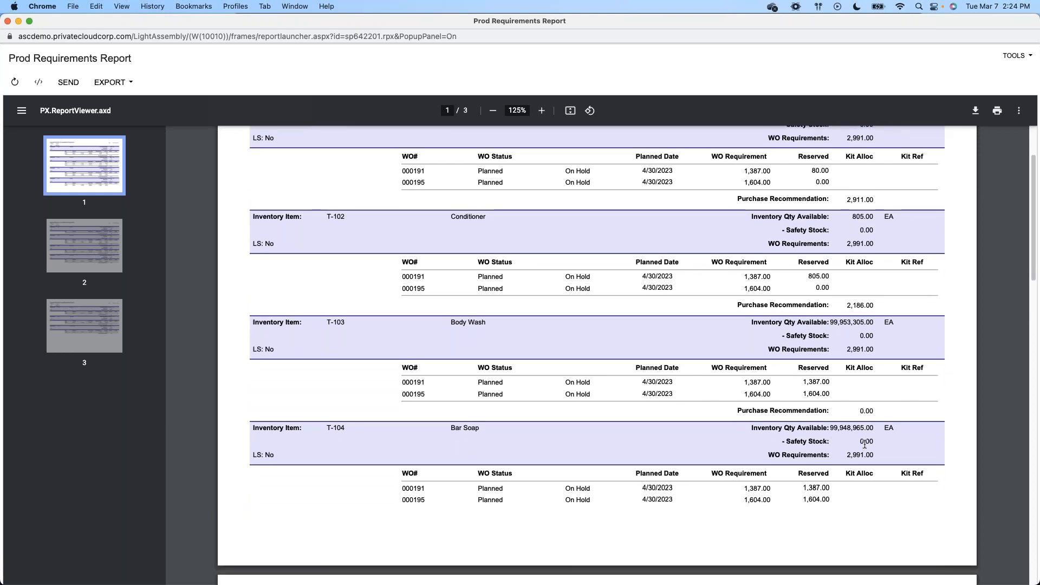
{"action": "scroll", "coordinate": [863, 446], "scroll_direction": "down", "scroll_amount": 3}
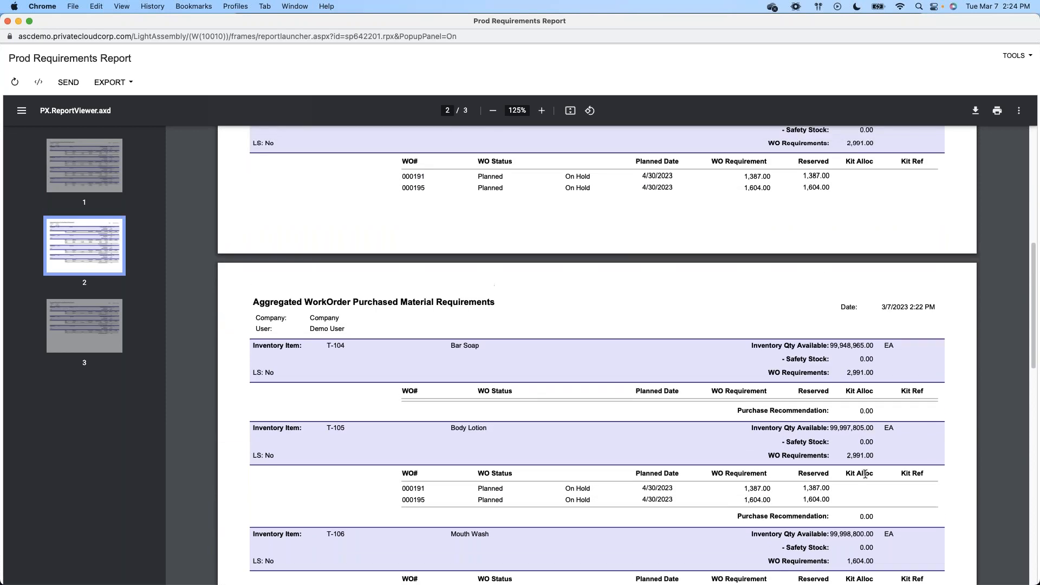
{"action": "scroll", "coordinate": [865, 470], "scroll_direction": "up", "scroll_amount": 10}
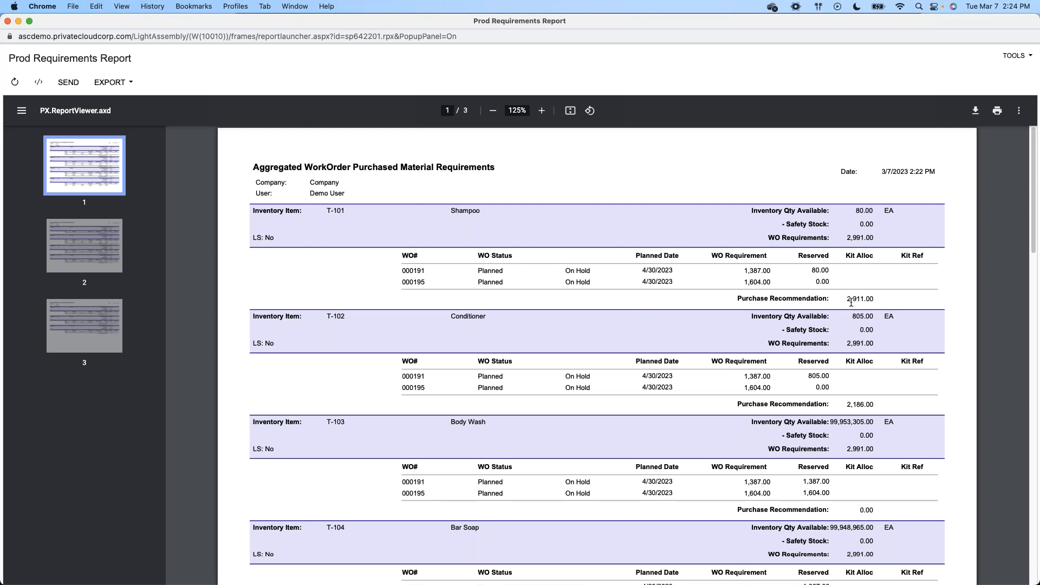
{"action": "left_click", "coordinate": [8, 22]}
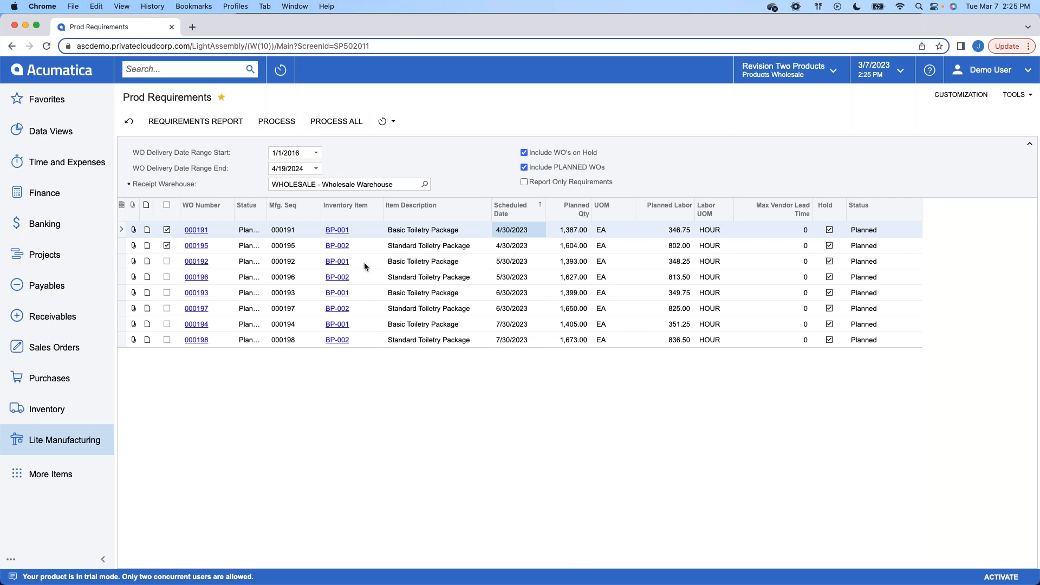
{"action": "left_click", "coordinate": [168, 245]}
{"action": "left_click", "coordinate": [168, 233]}
{"action": "left_click", "coordinate": [168, 232]}
{"action": "left_click", "coordinate": [169, 246]}
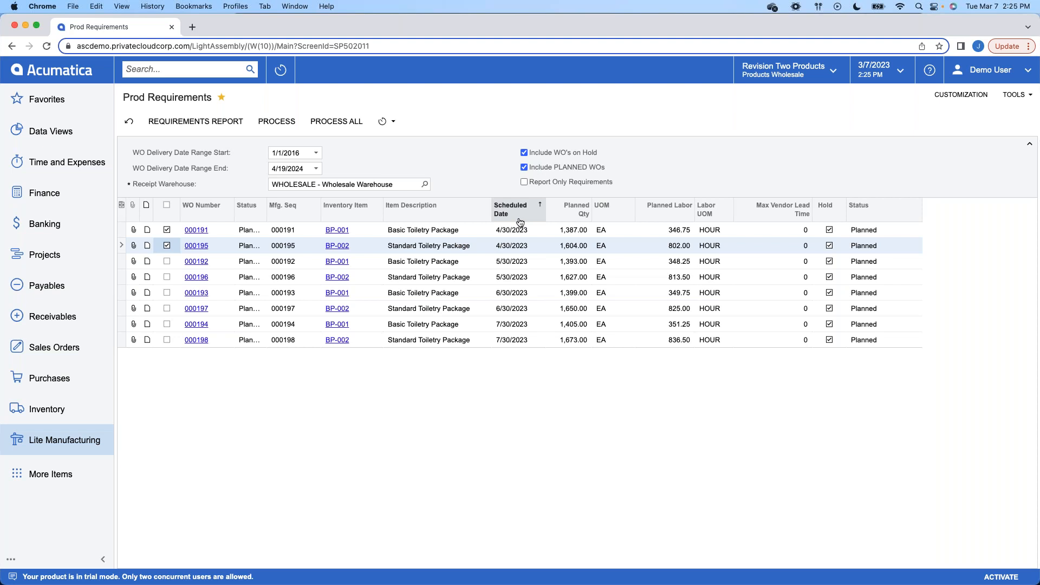
{"action": "left_click", "coordinate": [398, 128]}
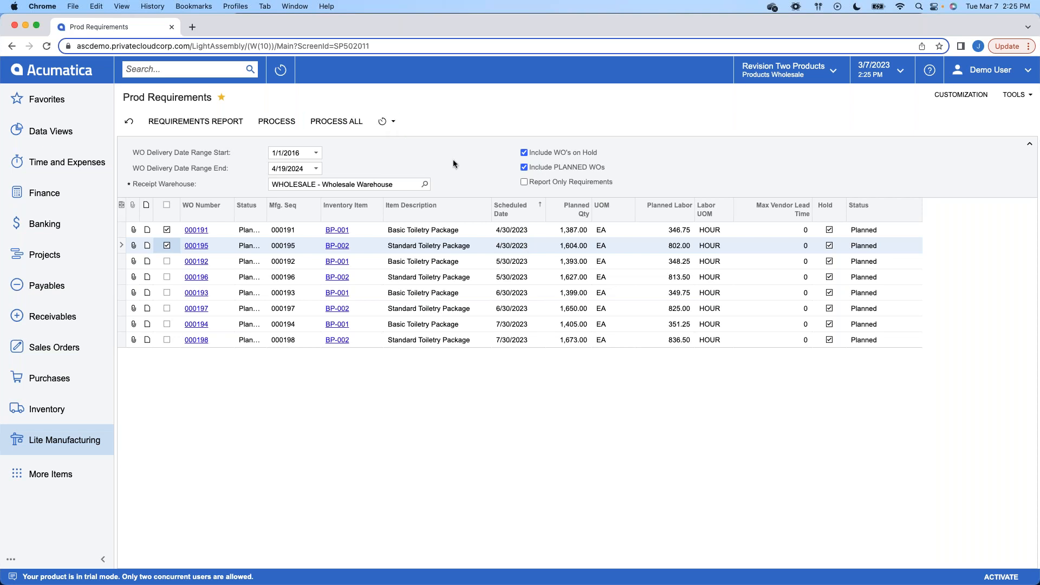
Step: Run the requirements report for all listed work orders and examine shampoo's purchase recommendation and its 4/30/2023 requirements
{"action": "left_click", "coordinate": [167, 207]}
{"action": "left_click", "coordinate": [202, 124]}
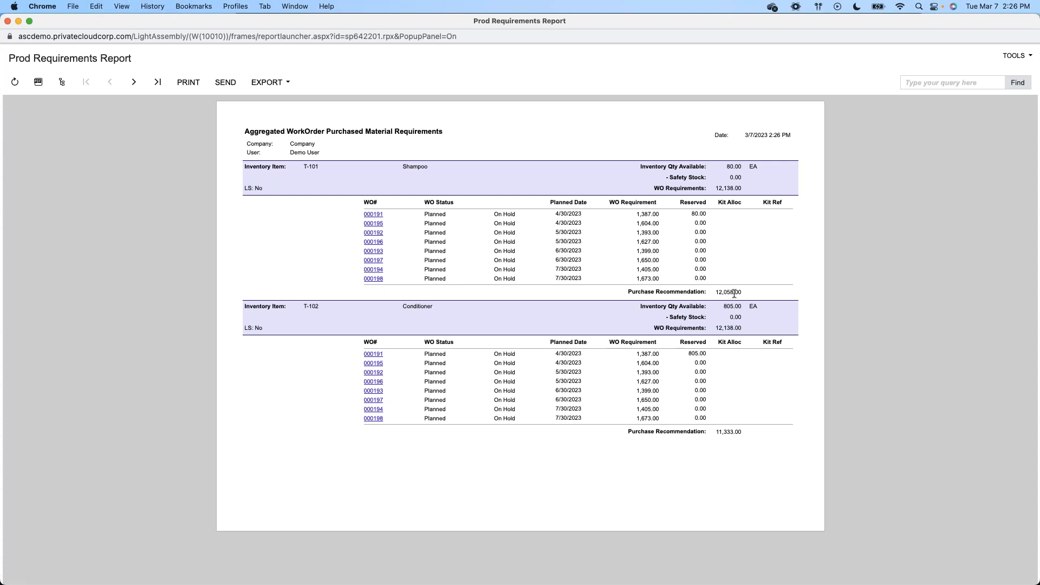
{"action": "double_click", "coordinate": [734, 295]}
{"action": "left_click", "coordinate": [740, 292]}
{"action": "double_click", "coordinate": [726, 292]}
{"action": "left_click", "coordinate": [758, 296]}
{"action": "left_click_drag", "start_coordinate": [636, 214], "coordinate": [661, 222]}
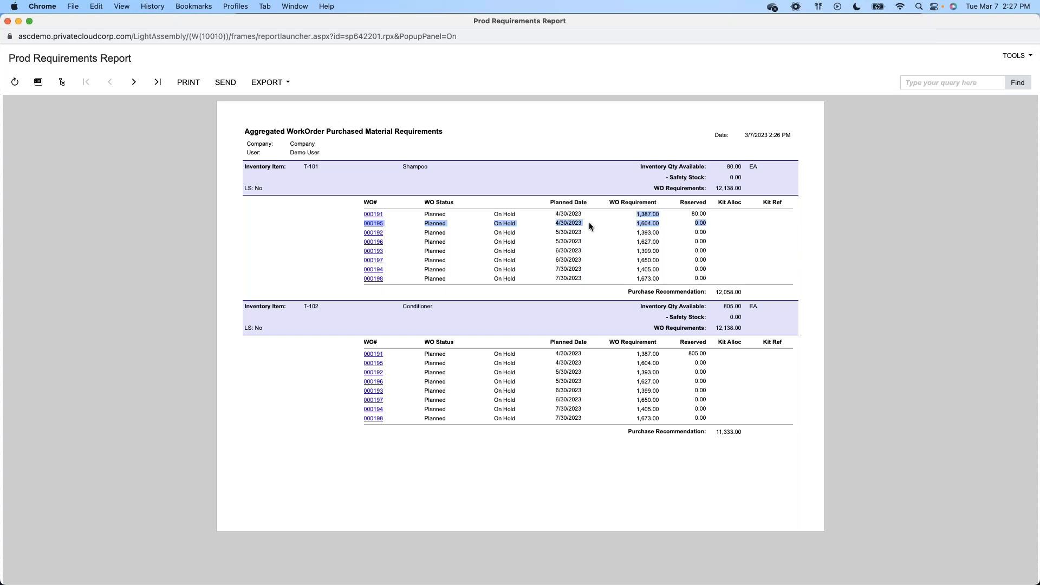
{"action": "left_click", "coordinate": [7, 21]}
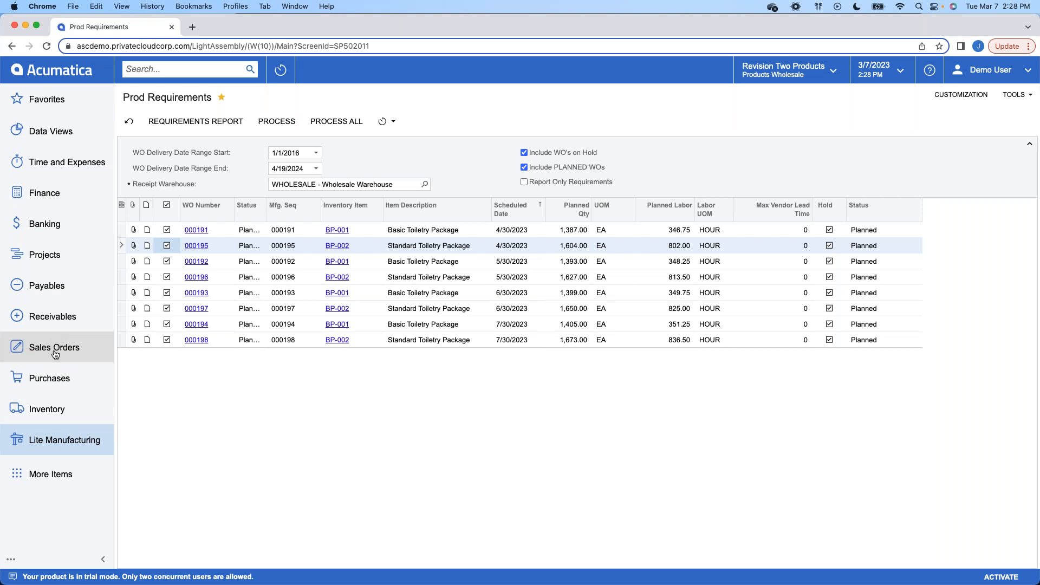
Step: Open production order 000191 from the production orders list and generate its printable production order form
{"action": "left_click", "coordinate": [82, 442]}
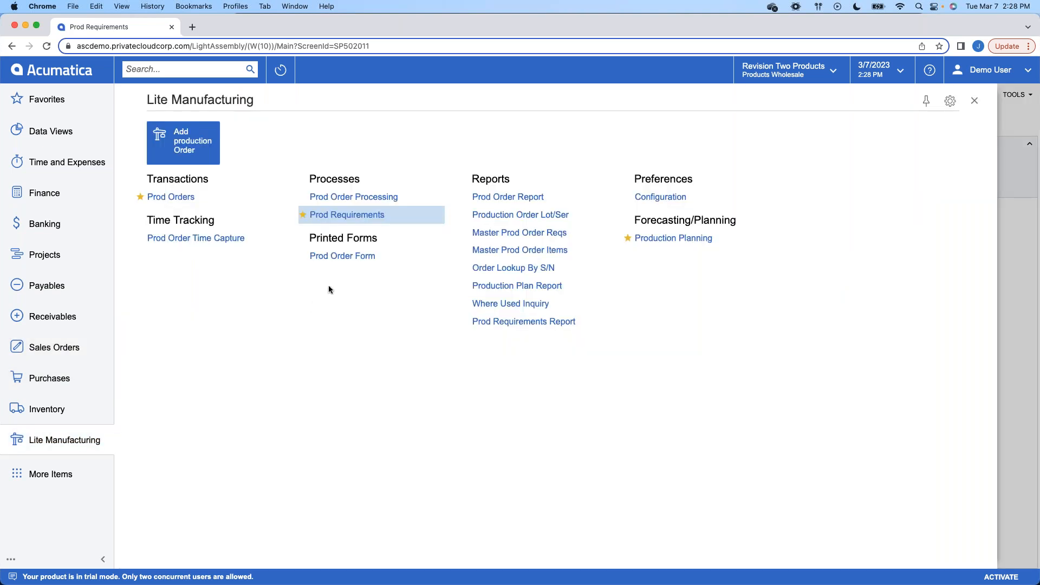
{"action": "left_click", "coordinate": [194, 204]}
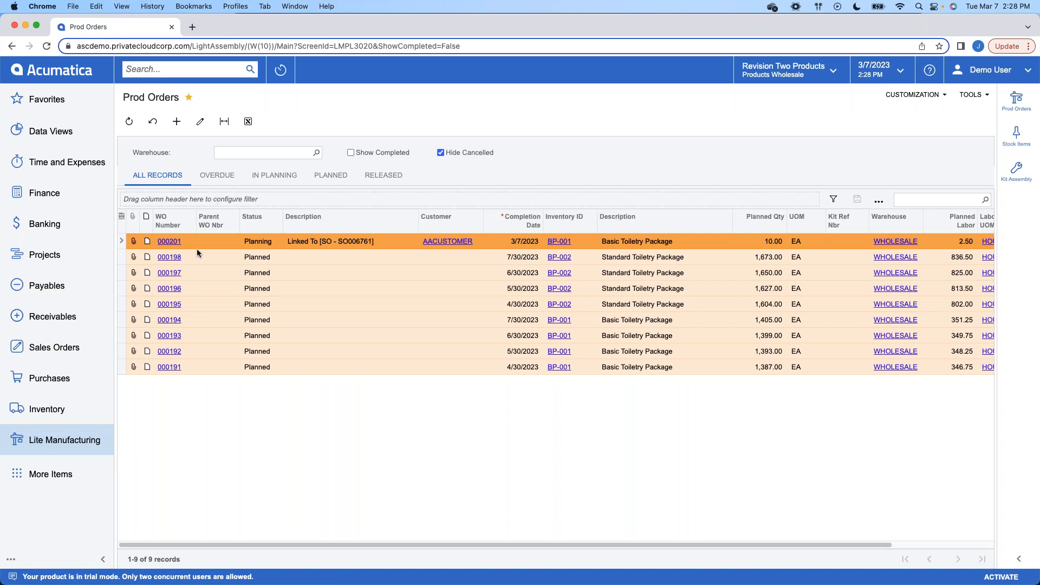
{"action": "left_click", "coordinate": [169, 366]}
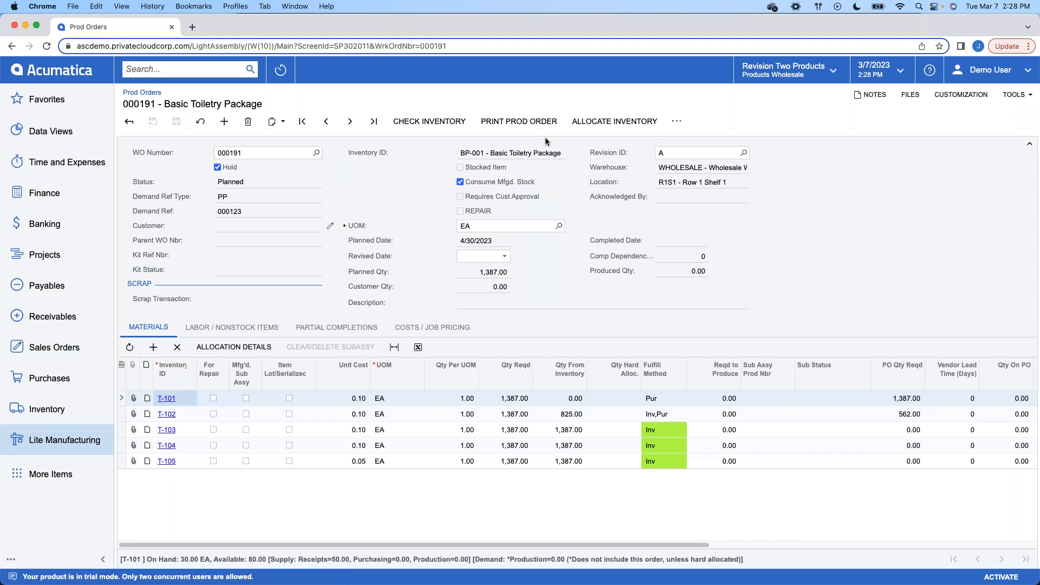
{"action": "left_click", "coordinate": [526, 122]}
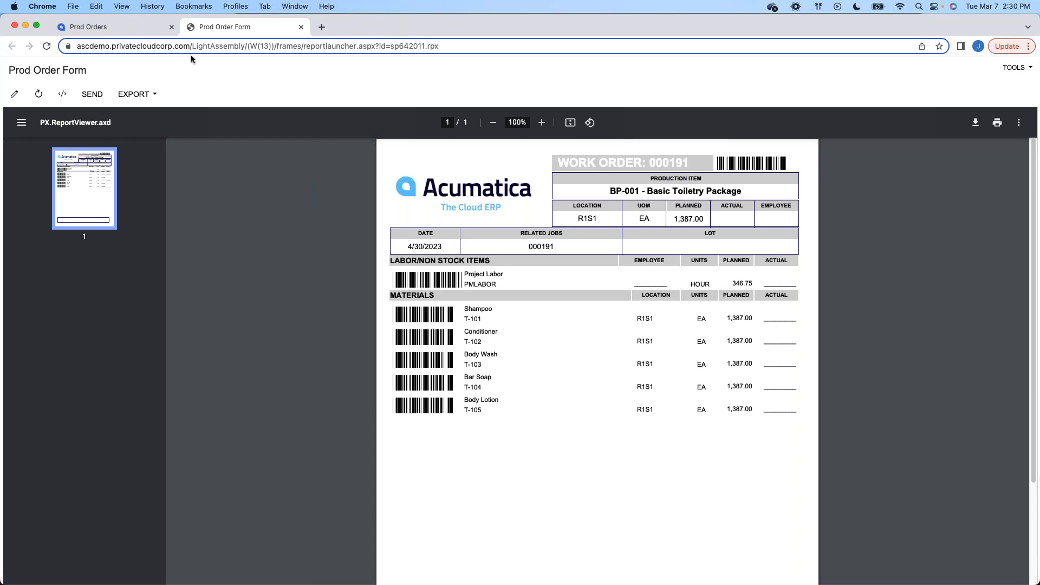
{"action": "left_click", "coordinate": [142, 34]}
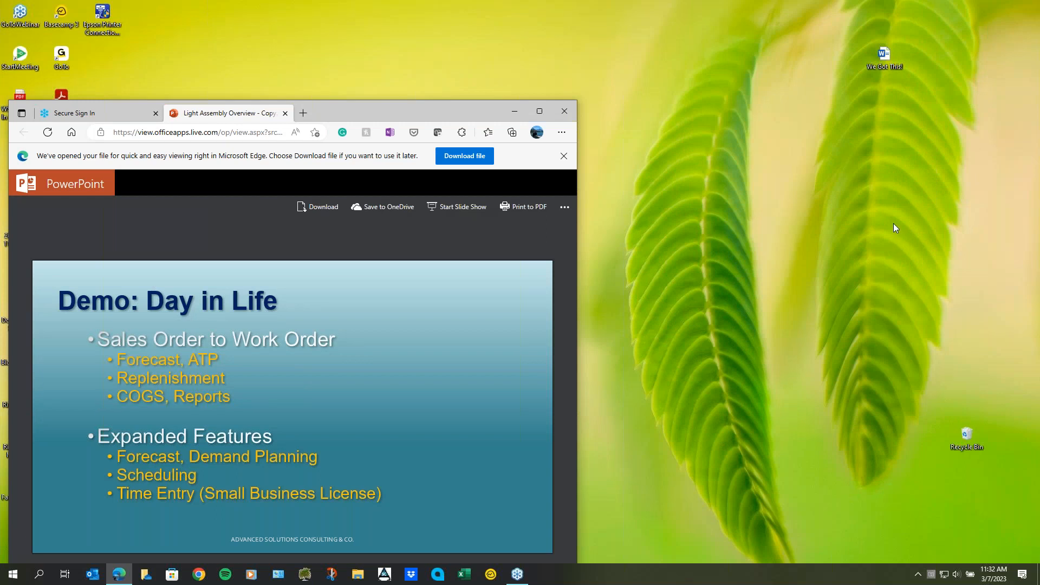
Step: Switch to the Edge browser, open the LM 4 Flows.pptx handout, and download it to view in PowerPoint
{"action": "left_click", "coordinate": [894, 224]}
{"action": "left_click", "coordinate": [927, 245]}
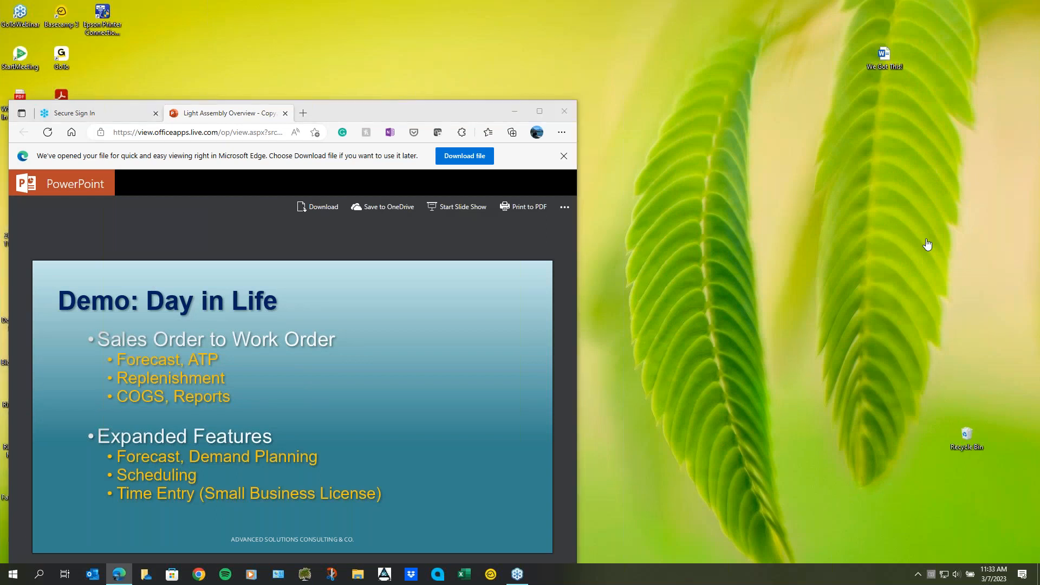
{"action": "left_click_drag", "start_coordinate": [462, 116], "coordinate": [558, 97]}
{"action": "left_click", "coordinate": [634, 93]}
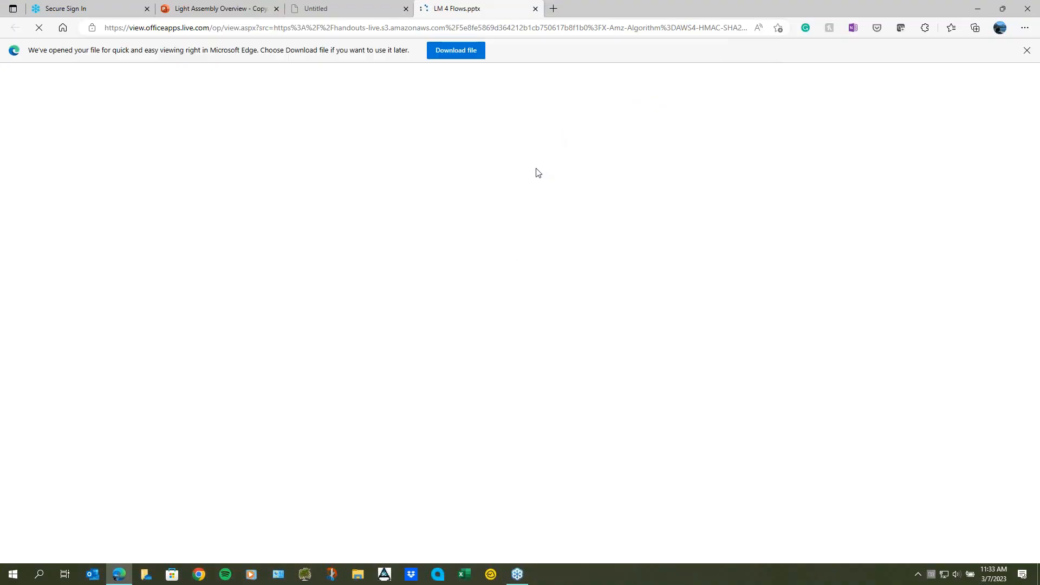
{"action": "left_click", "coordinate": [454, 49]}
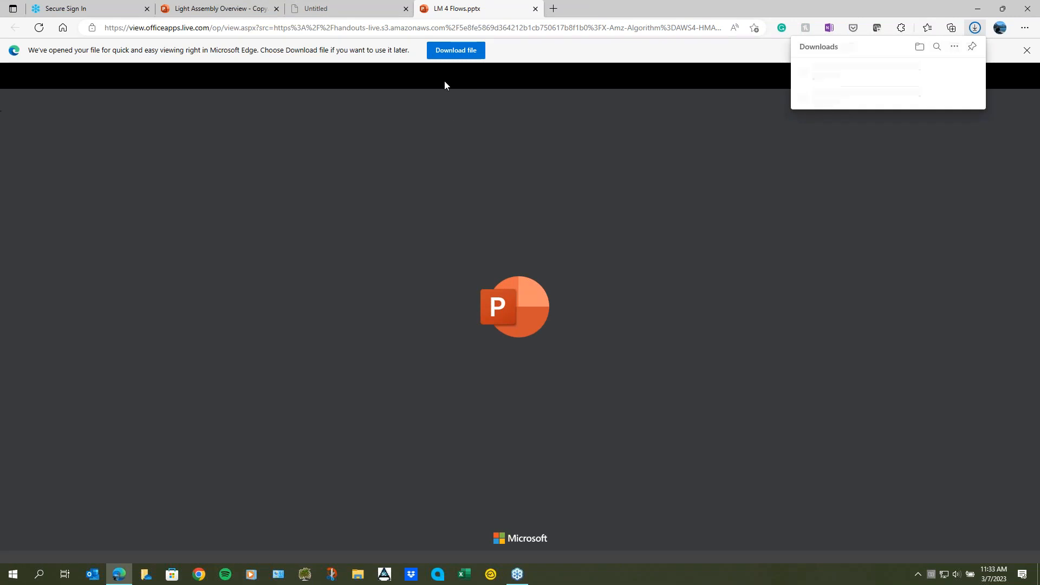
{"action": "left_click", "coordinate": [829, 74]}
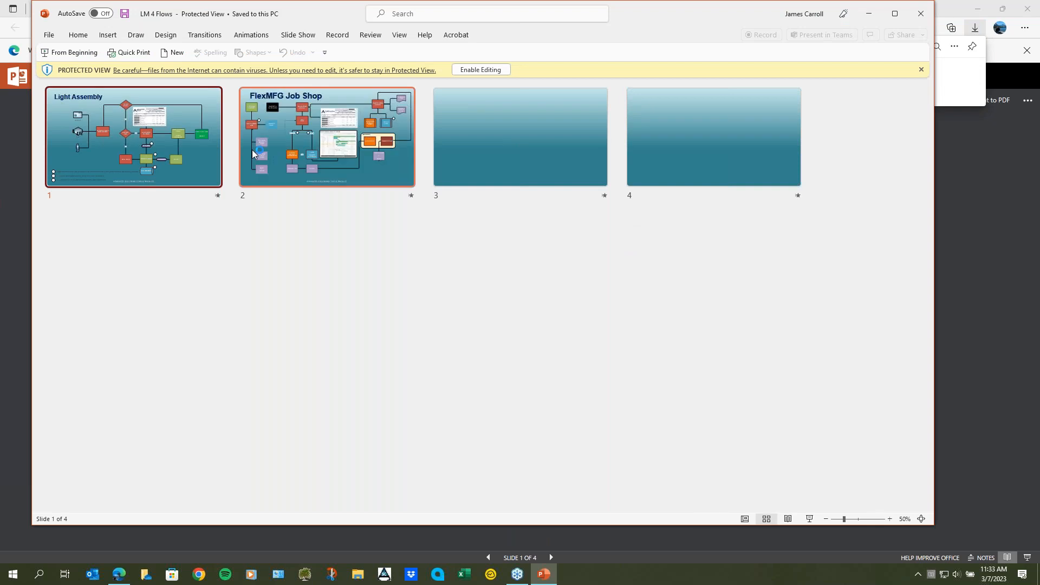
Step: Show the presentation in Reading View and advance from the Light Assembly slide to the FlexMFG Job Shop slide
{"action": "left_click", "coordinate": [399, 36]}
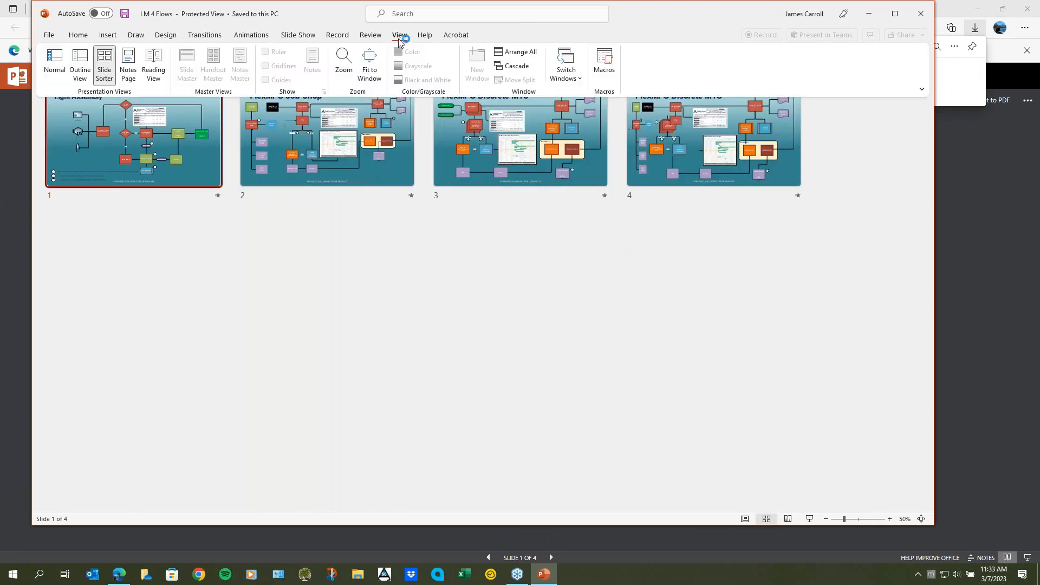
{"action": "left_click", "coordinate": [154, 61]}
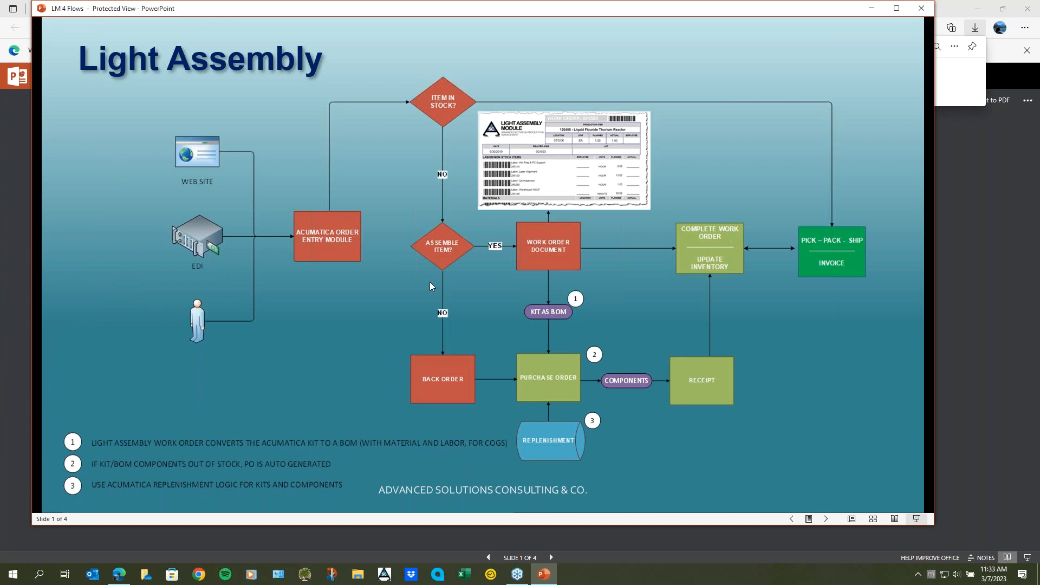
{"action": "key", "text": "Right"}
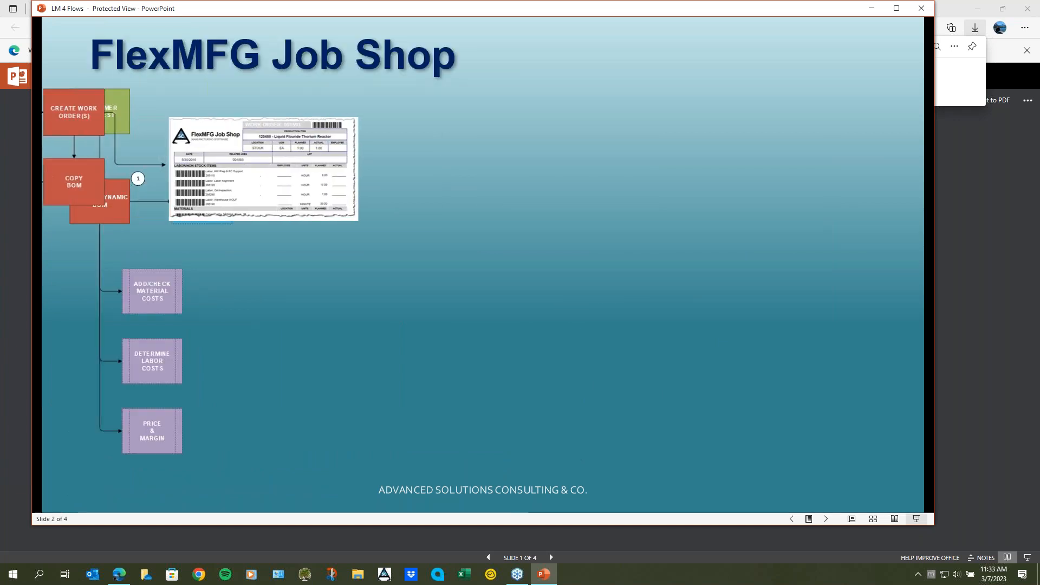